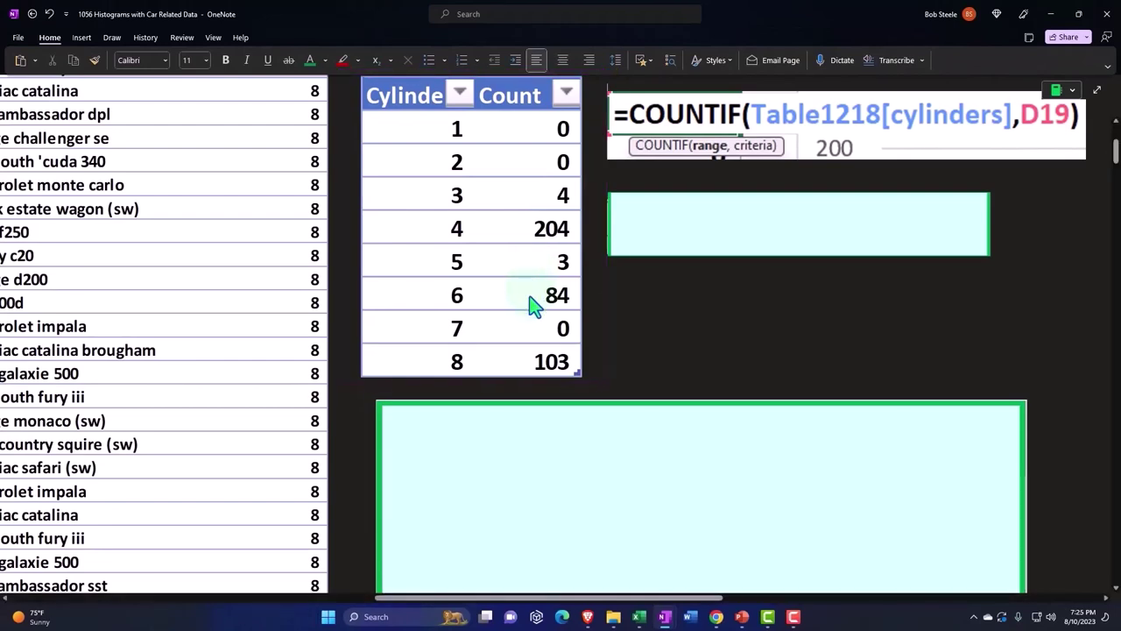
- Paste the =COUNTIF(Table1218[cylinders],D22) formula image into the small placeholder below the first formula
{"action": "left_click", "coordinate": [692, 231]}
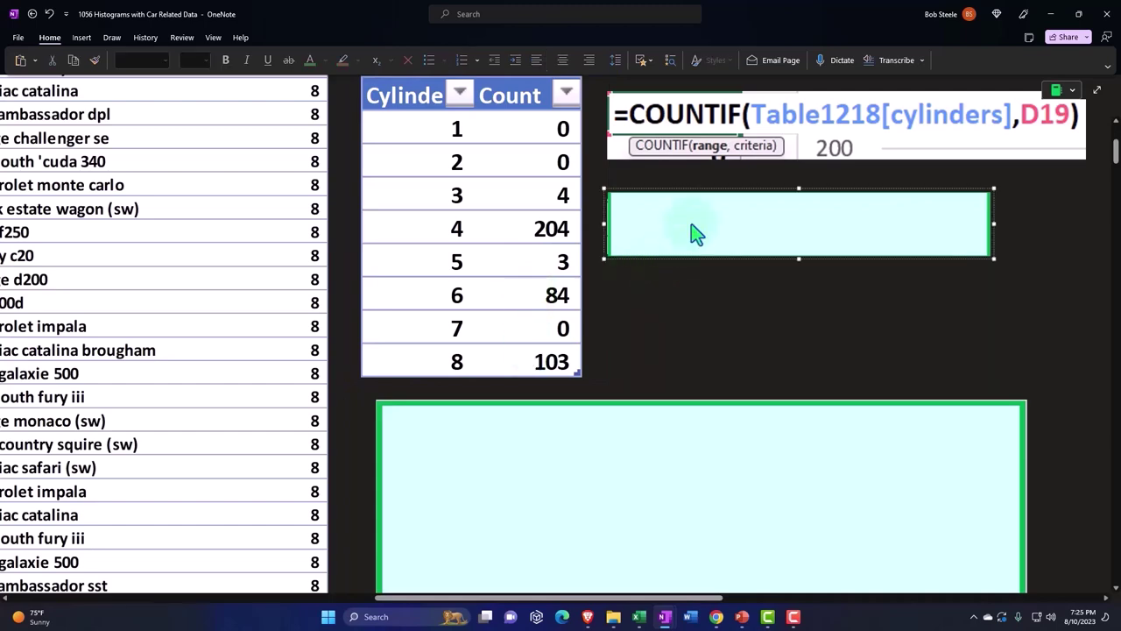
{"action": "key", "text": "ctrl+v"}
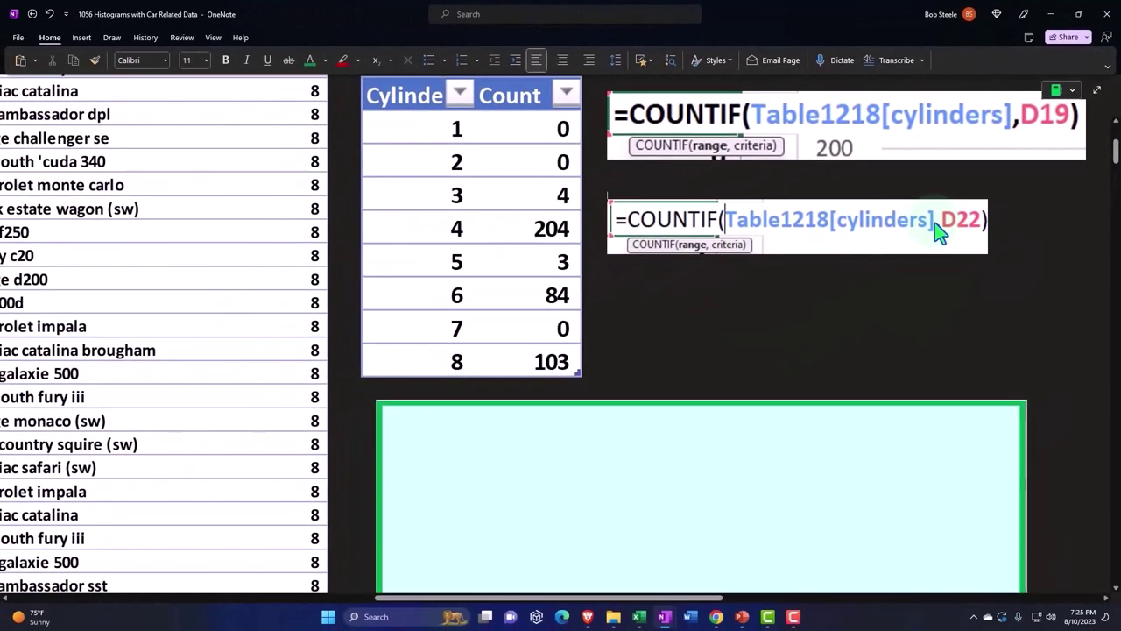
- Paste the blue cylinders histogram, bins [3,4] to (8,9], into the large box below the count table
{"action": "scroll", "coordinate": [939, 232], "scroll_direction": "down", "scroll_amount": 2}
{"action": "left_click", "coordinate": [814, 446]}
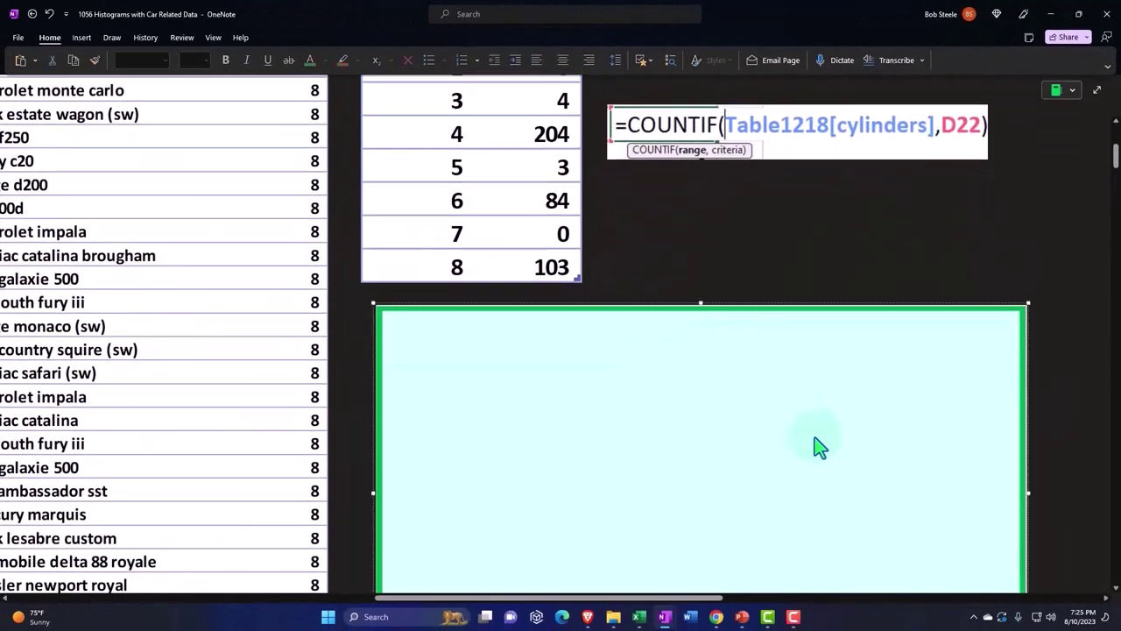
{"action": "key", "text": "ctrl+v"}
{"action": "scroll", "coordinate": [813, 446], "scroll_direction": "down", "scroll_amount": 4}
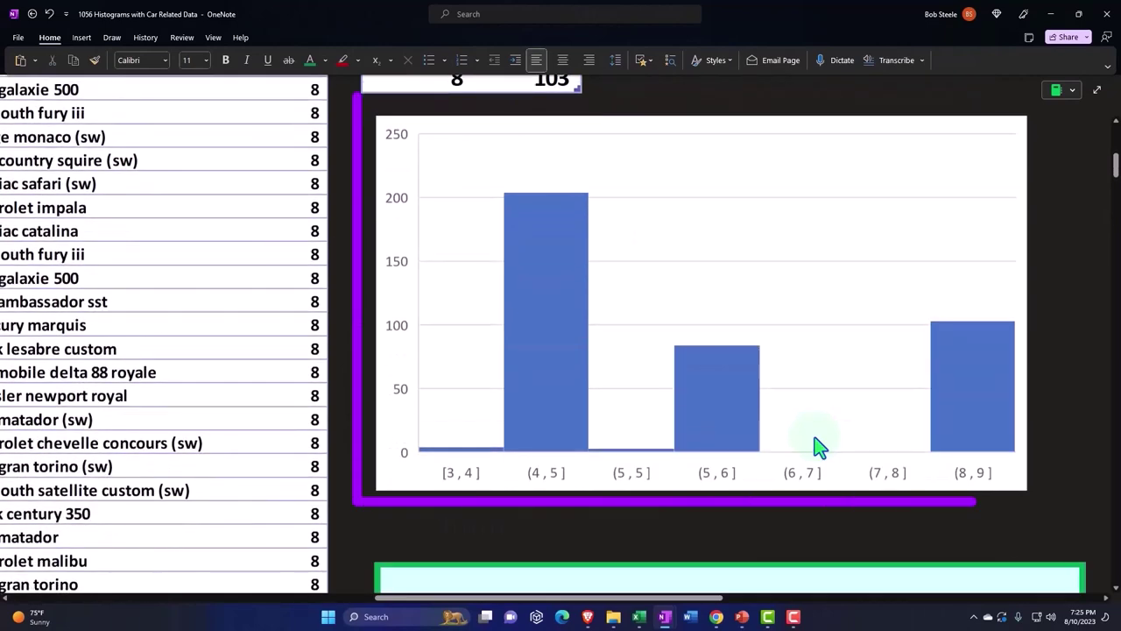
{"action": "scroll", "coordinate": [730, 446], "scroll_direction": "up", "scroll_amount": 12}
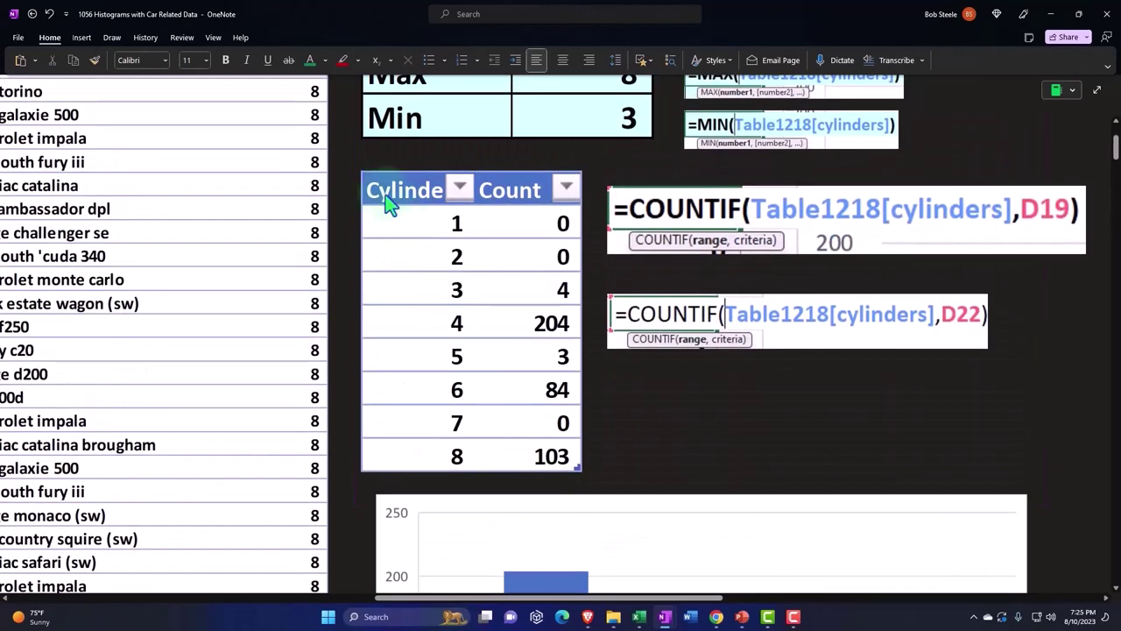
{"action": "scroll", "coordinate": [458, 395], "scroll_direction": "down", "scroll_amount": 12}
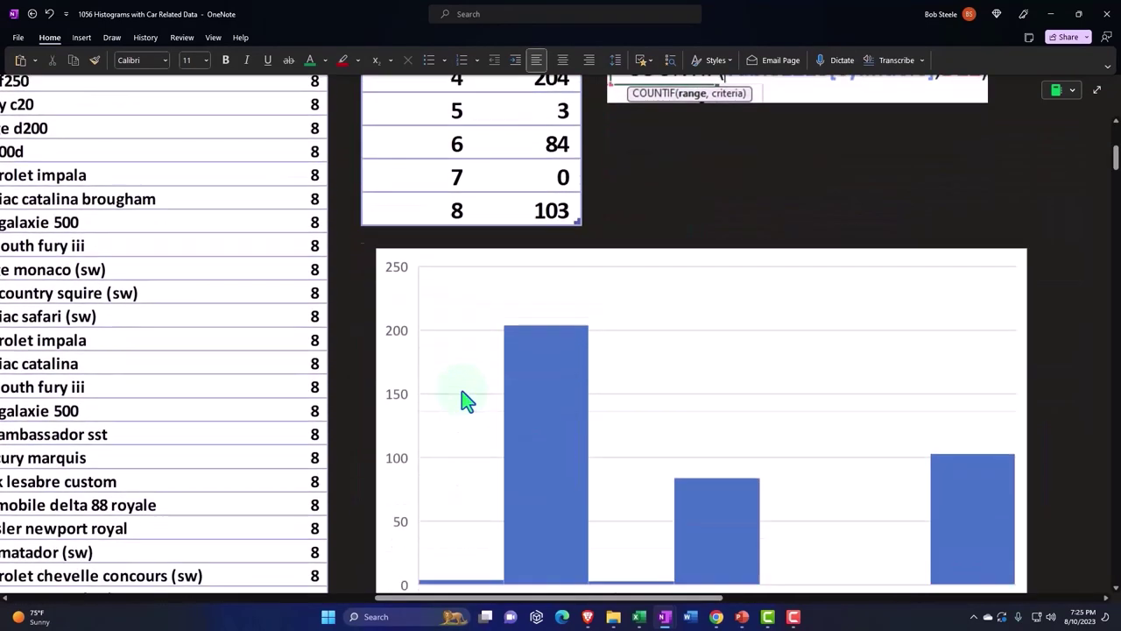
{"action": "scroll", "coordinate": [467, 400], "scroll_direction": "up", "scroll_amount": 2}
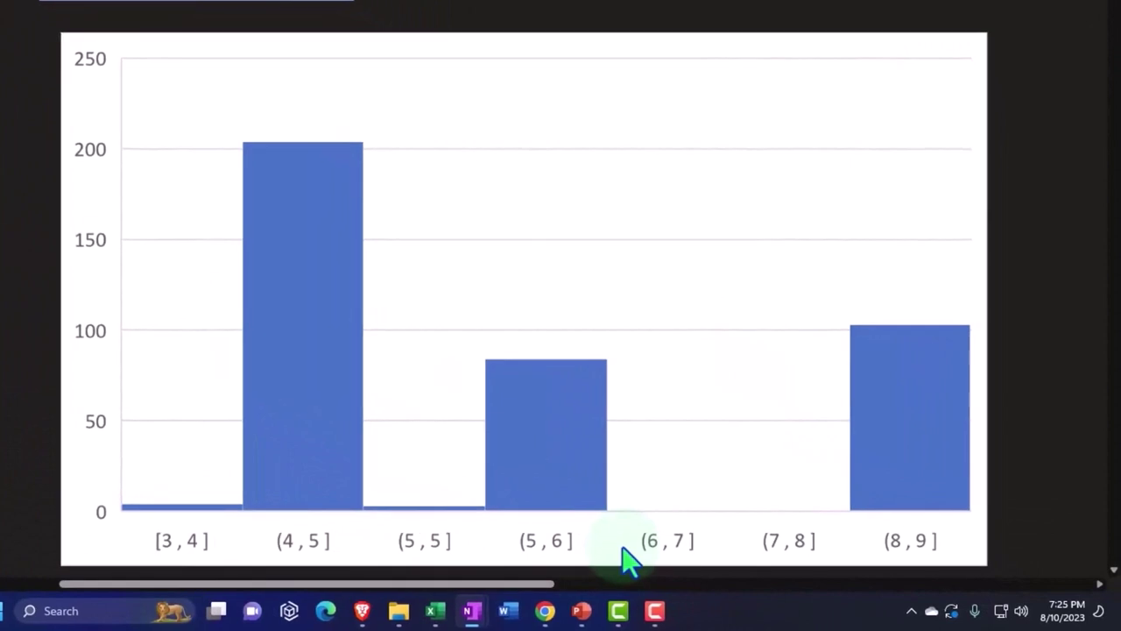
{"action": "scroll", "coordinate": [622, 552], "scroll_direction": "down", "scroll_amount": 2}
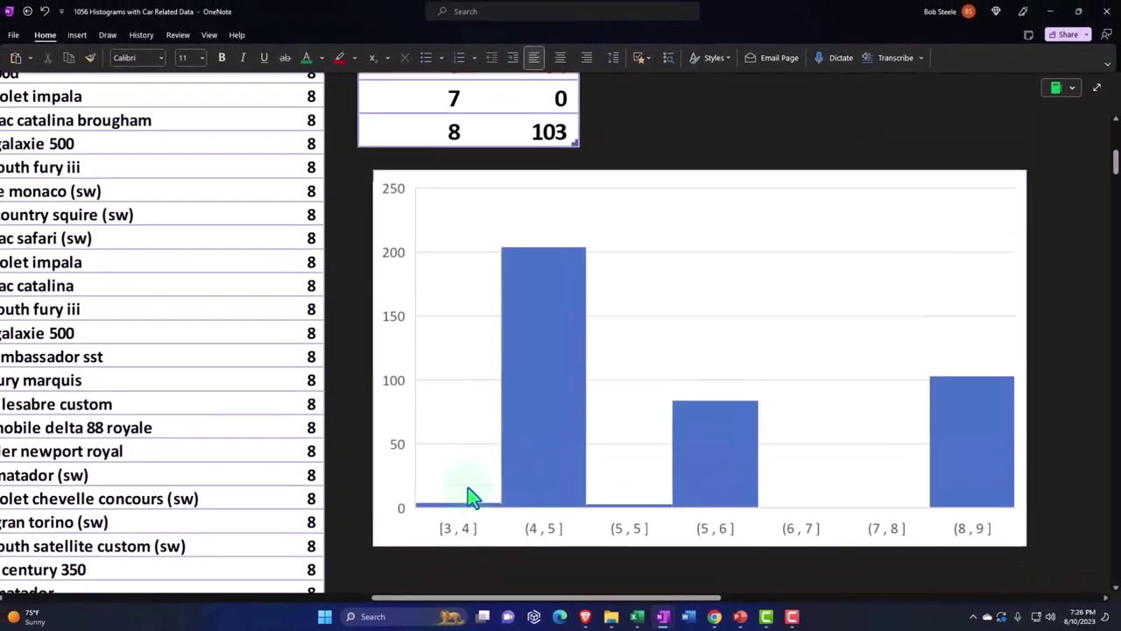
{"action": "scroll", "coordinate": [470, 497], "scroll_direction": "up", "scroll_amount": 5}
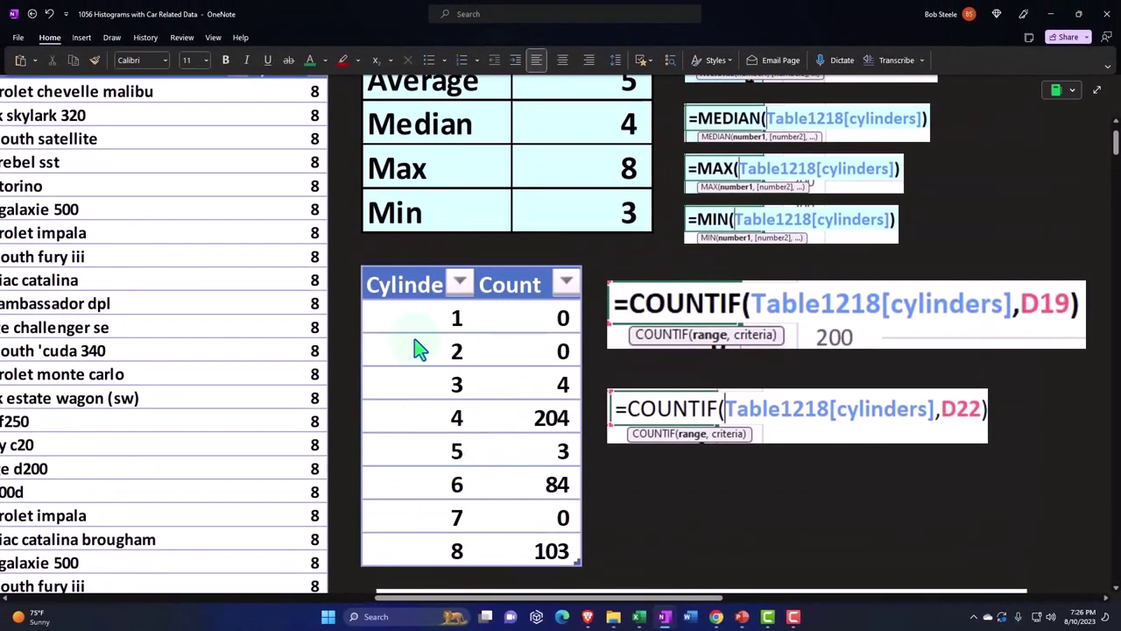
{"action": "left_click", "coordinate": [419, 349]}
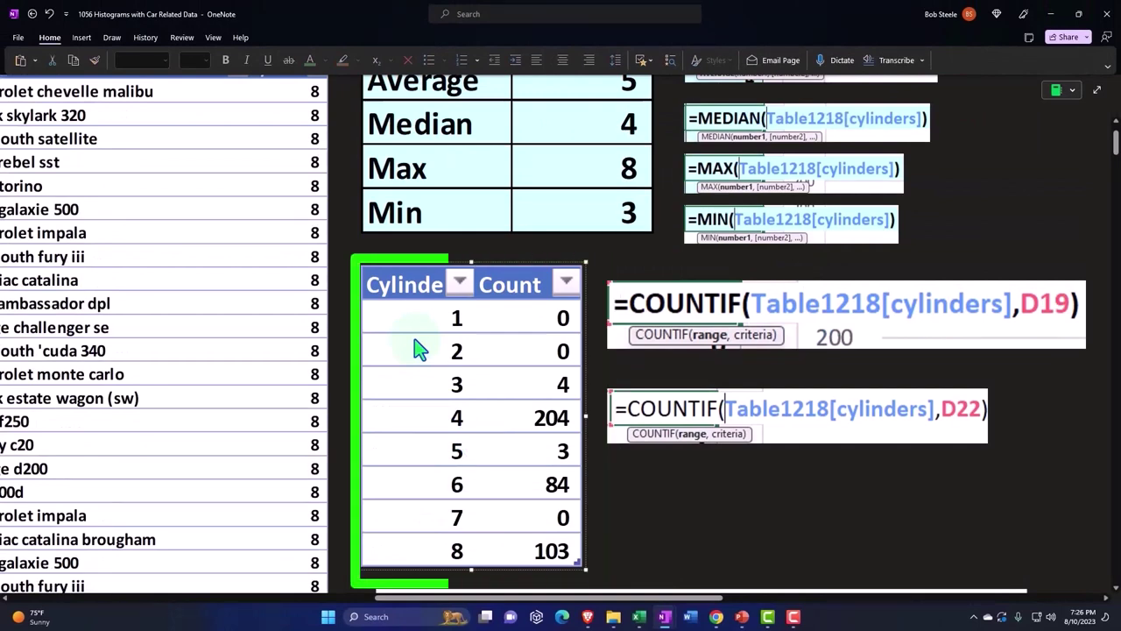
{"action": "scroll", "coordinate": [404, 362], "scroll_direction": "up", "scroll_amount": 2}
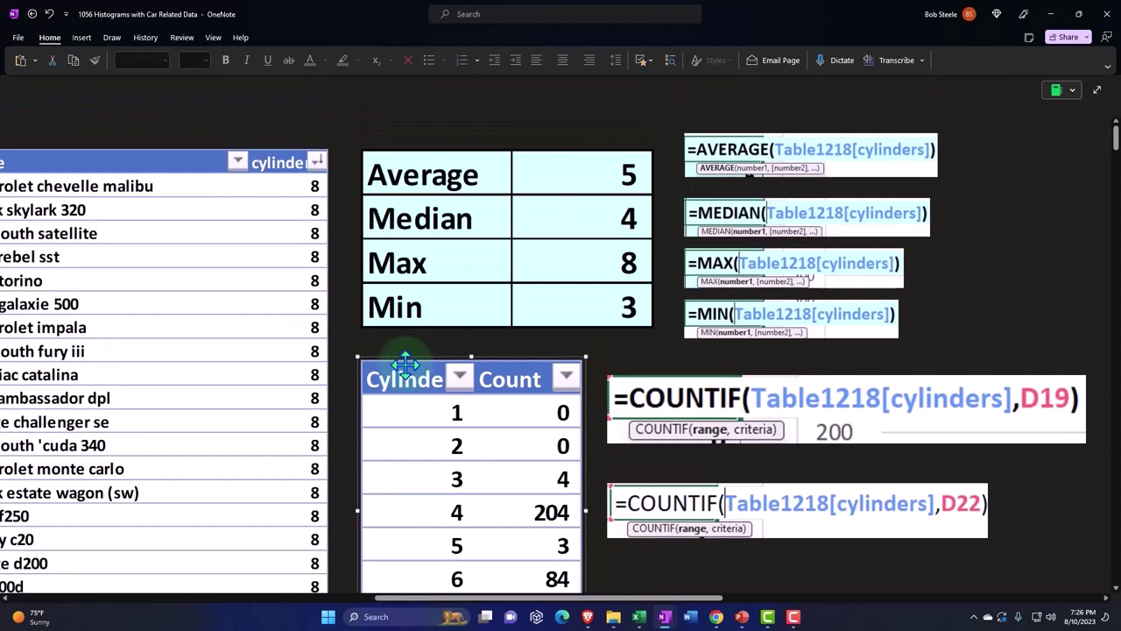
{"action": "scroll", "coordinate": [405, 363], "scroll_direction": "down", "scroll_amount": 2}
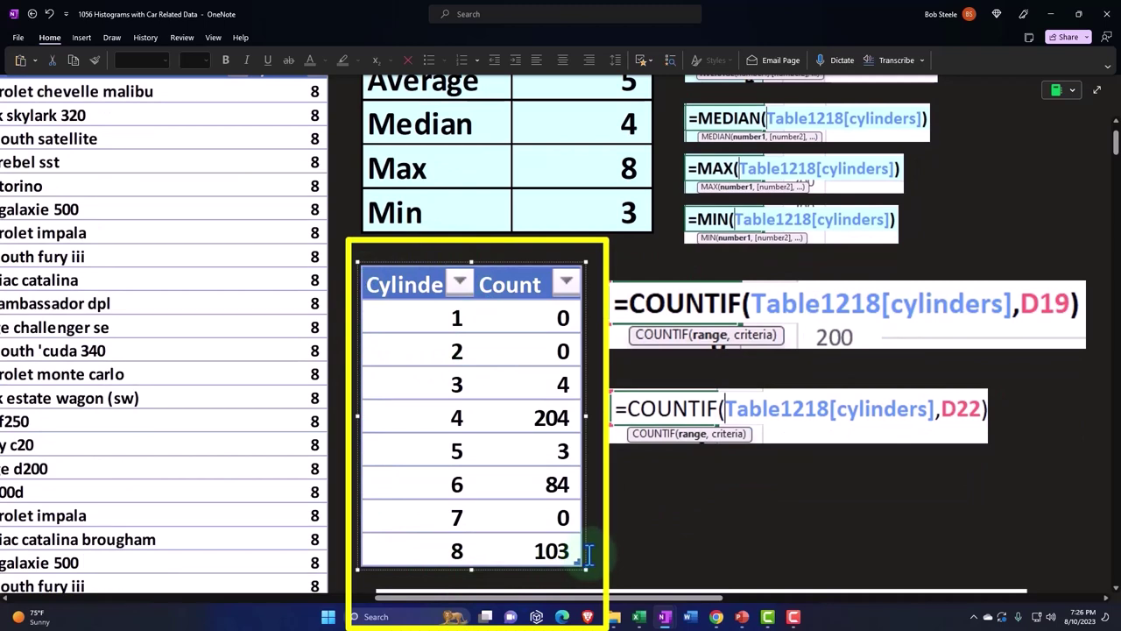
{"action": "scroll", "coordinate": [472, 405], "scroll_direction": "up", "scroll_amount": 2}
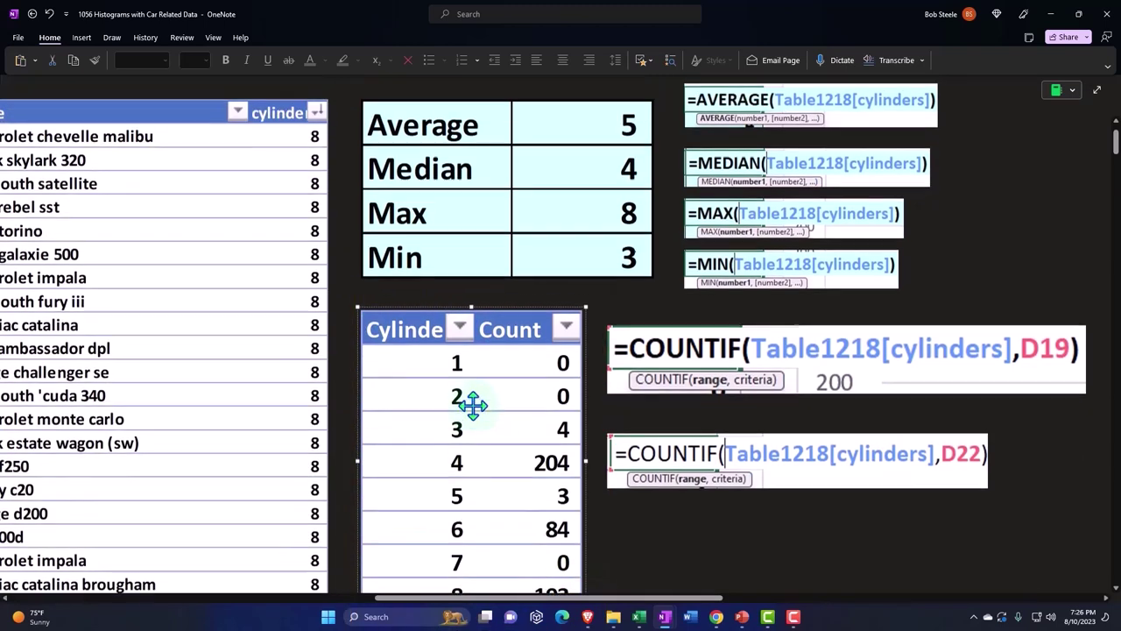
{"action": "scroll", "coordinate": [551, 430], "scroll_direction": "down", "scroll_amount": 15}
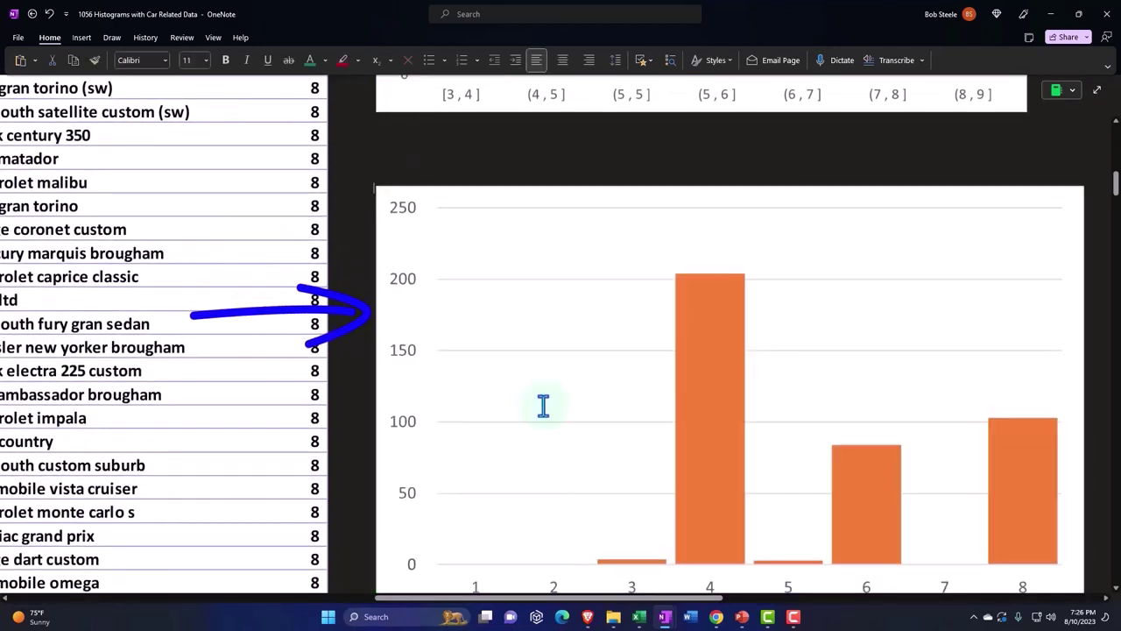
- Place the orange cylinder-count column chart and compare it with the table's counts 0, 0, 4, 204, 3, 84, 0, 103
{"action": "scroll", "coordinate": [543, 405], "scroll_direction": "up", "scroll_amount": 10}
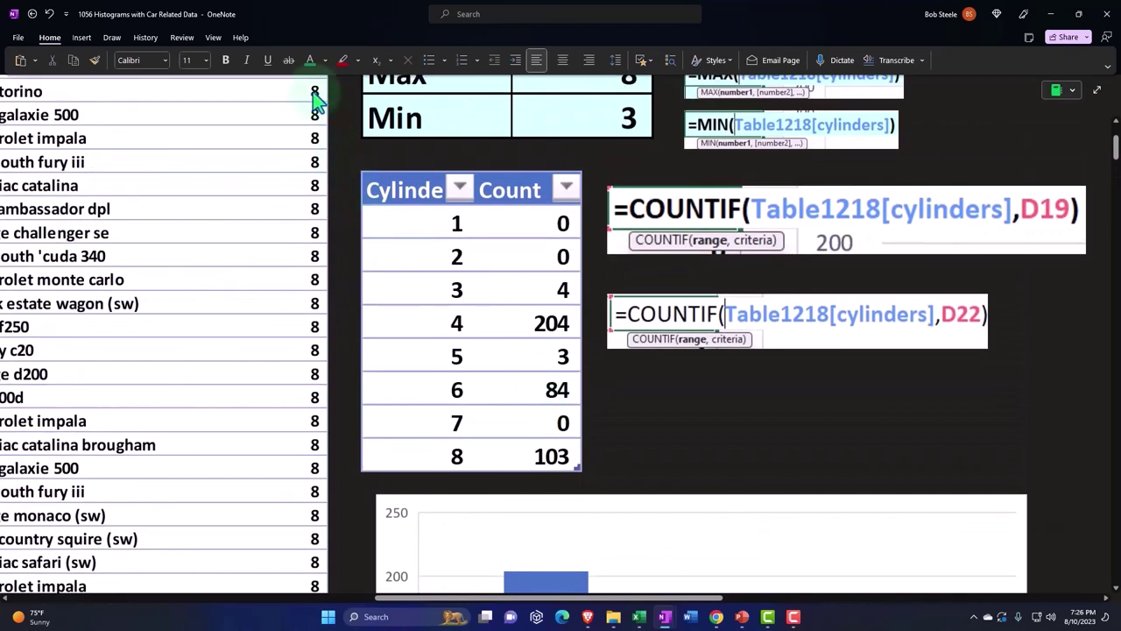
{"action": "left_click", "coordinate": [417, 250]}
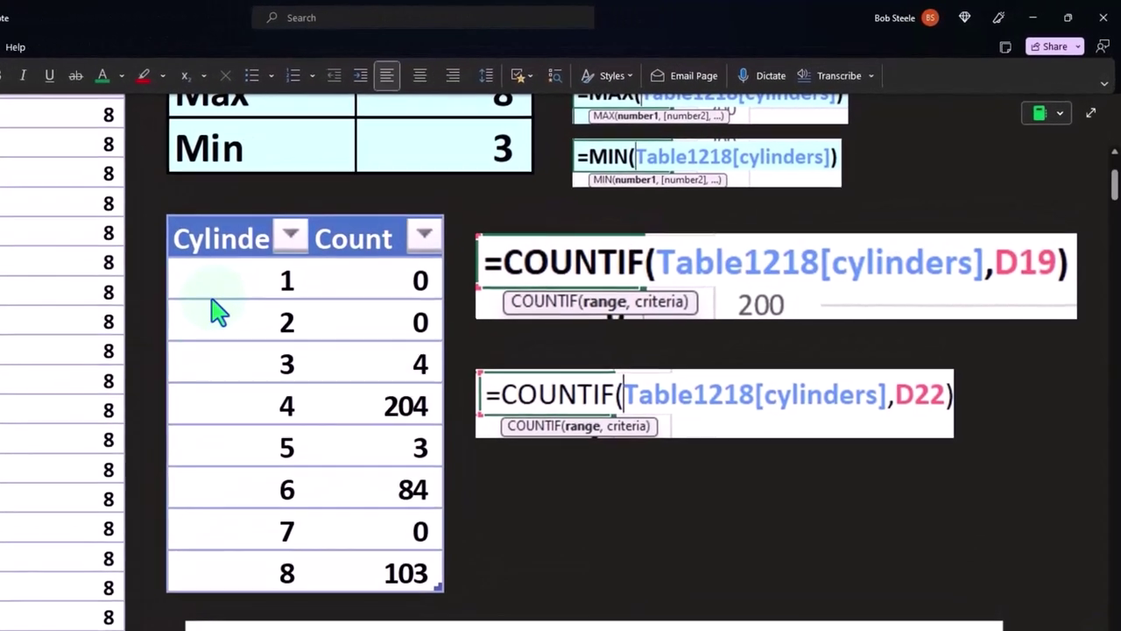
{"action": "scroll", "coordinate": [254, 295], "scroll_direction": "up", "scroll_amount": 3}
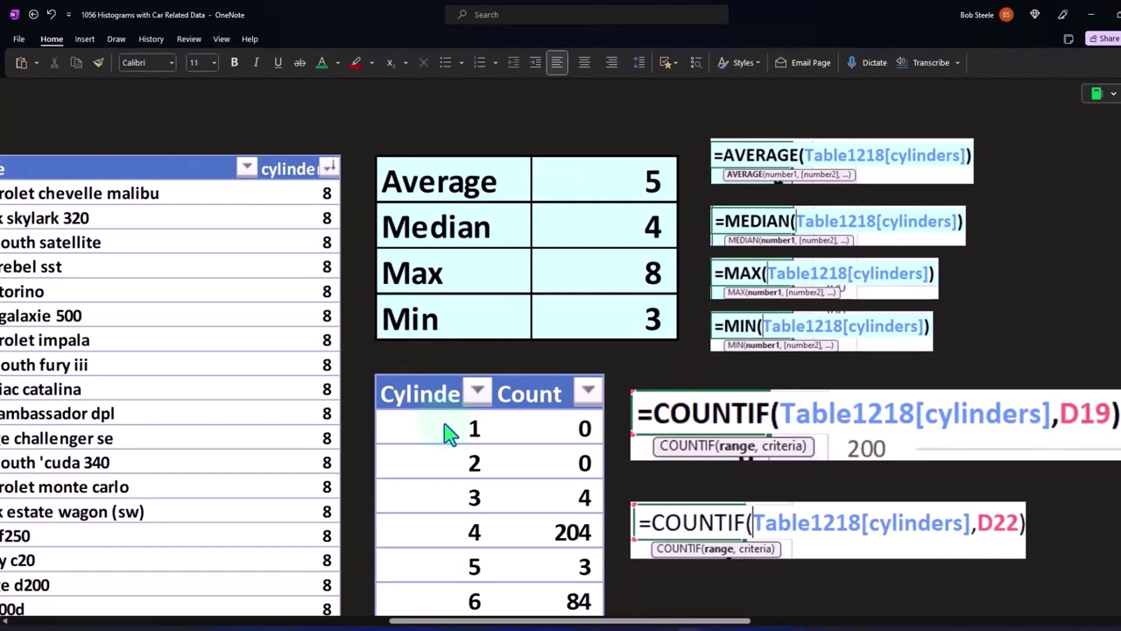
{"action": "scroll", "coordinate": [447, 432], "scroll_direction": "down", "scroll_amount": 10}
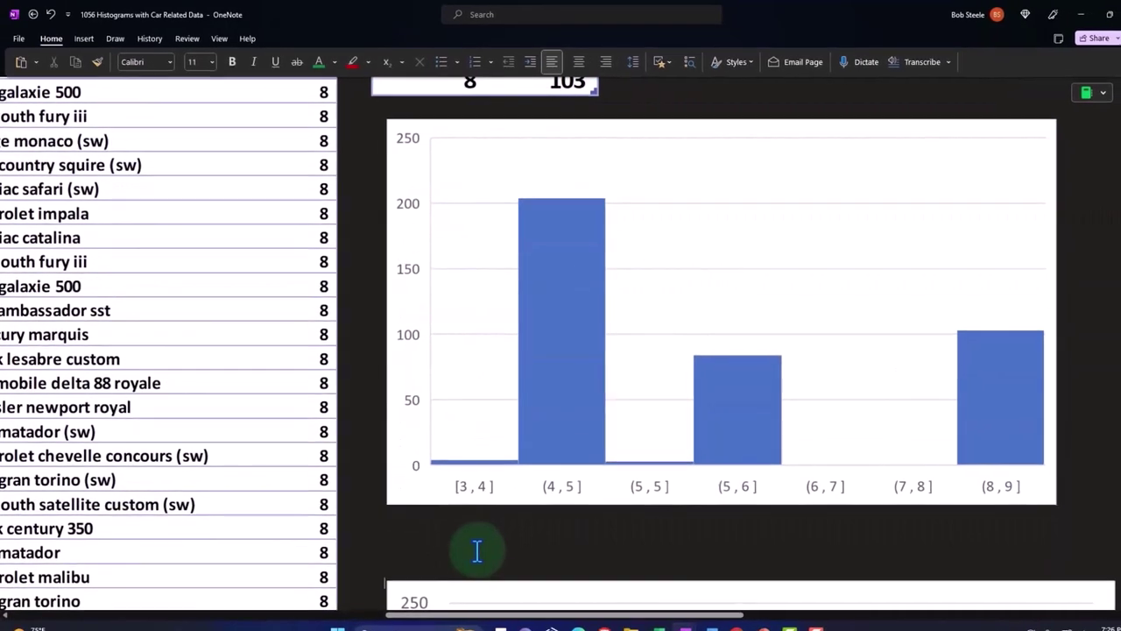
{"action": "scroll", "coordinate": [468, 542], "scroll_direction": "up", "scroll_amount": 10}
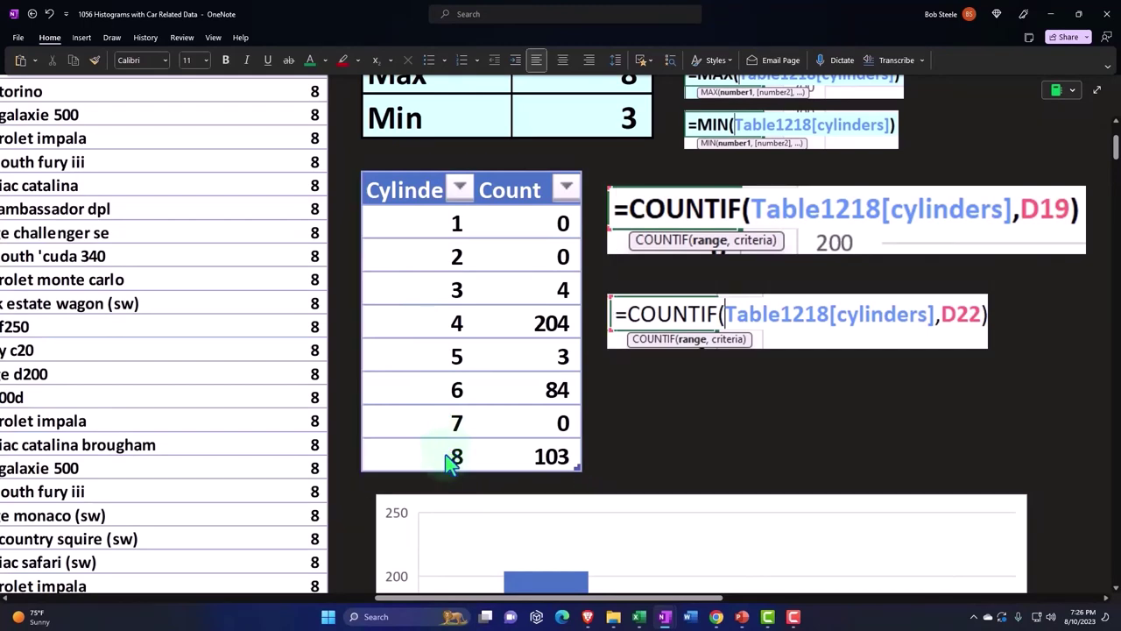
{"action": "scroll", "coordinate": [447, 464], "scroll_direction": "down", "scroll_amount": 10}
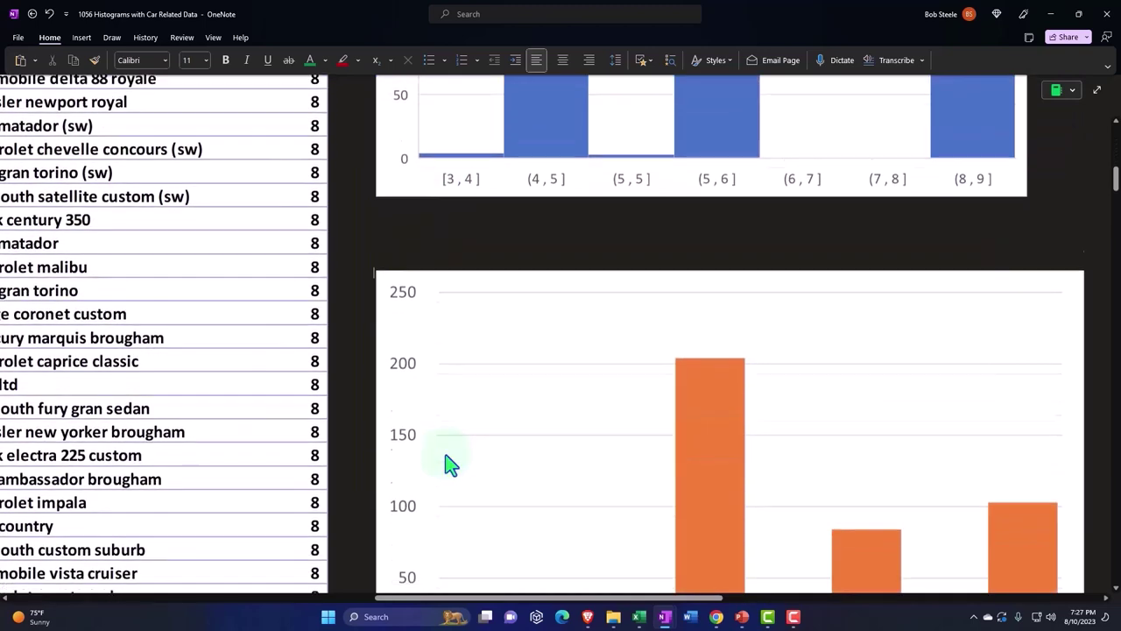
{"action": "scroll", "coordinate": [446, 464], "scroll_direction": "down", "scroll_amount": 1}
{"action": "scroll", "coordinate": [446, 464], "scroll_direction": "up", "scroll_amount": 4}
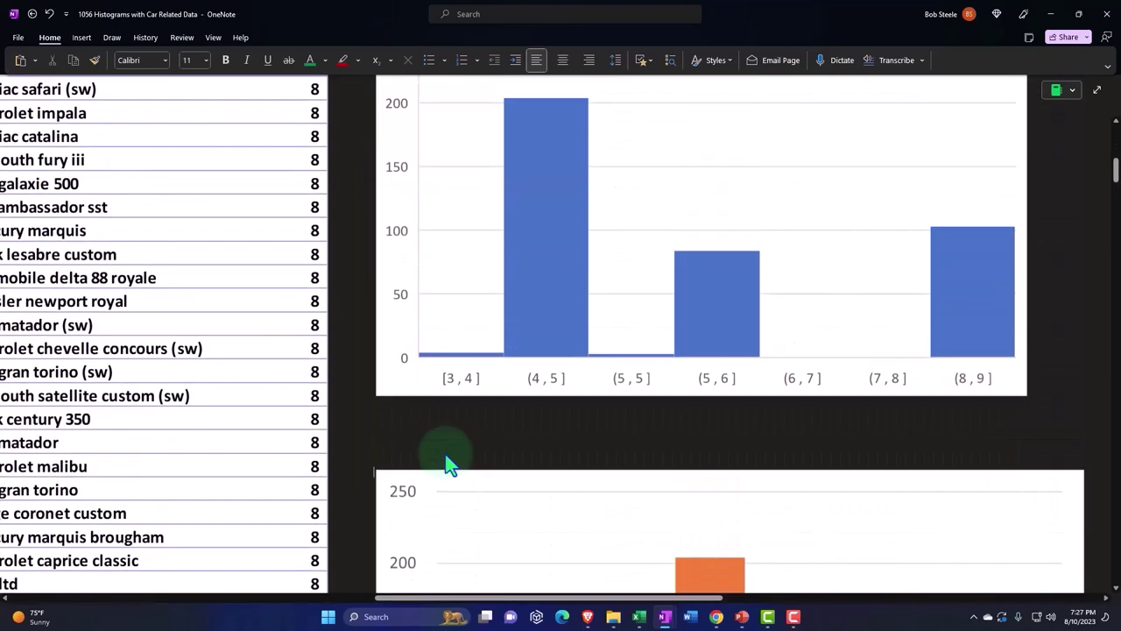
{"action": "scroll", "coordinate": [447, 464], "scroll_direction": "down", "scroll_amount": 4}
{"action": "scroll", "coordinate": [447, 464], "scroll_direction": "down", "scroll_amount": 2}
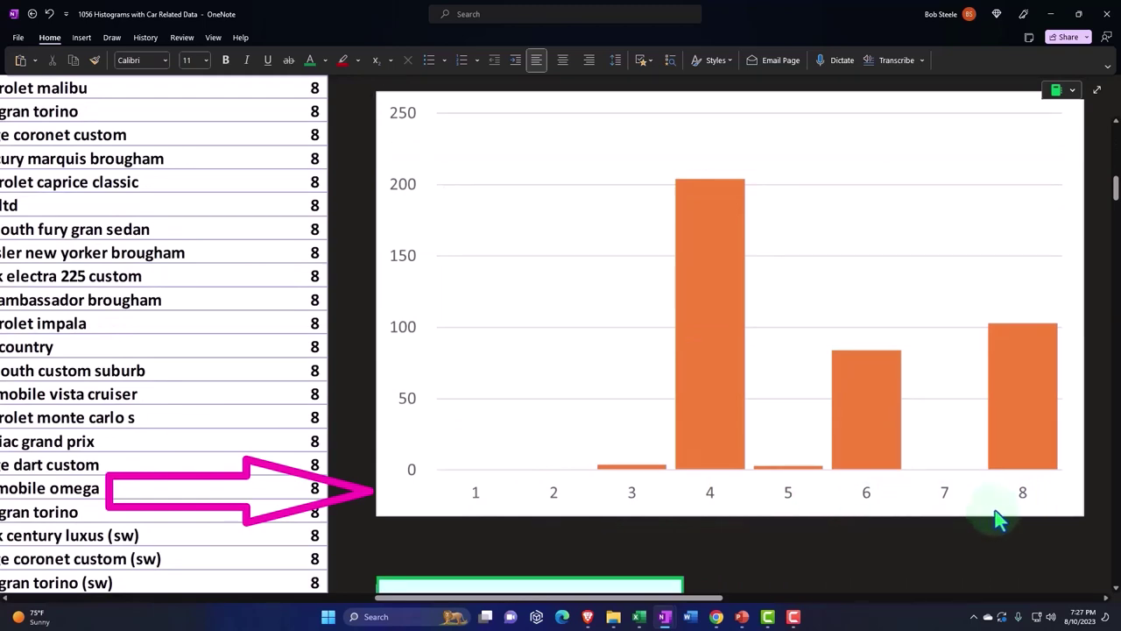
{"action": "scroll", "coordinate": [780, 446], "scroll_direction": "up", "scroll_amount": 2}
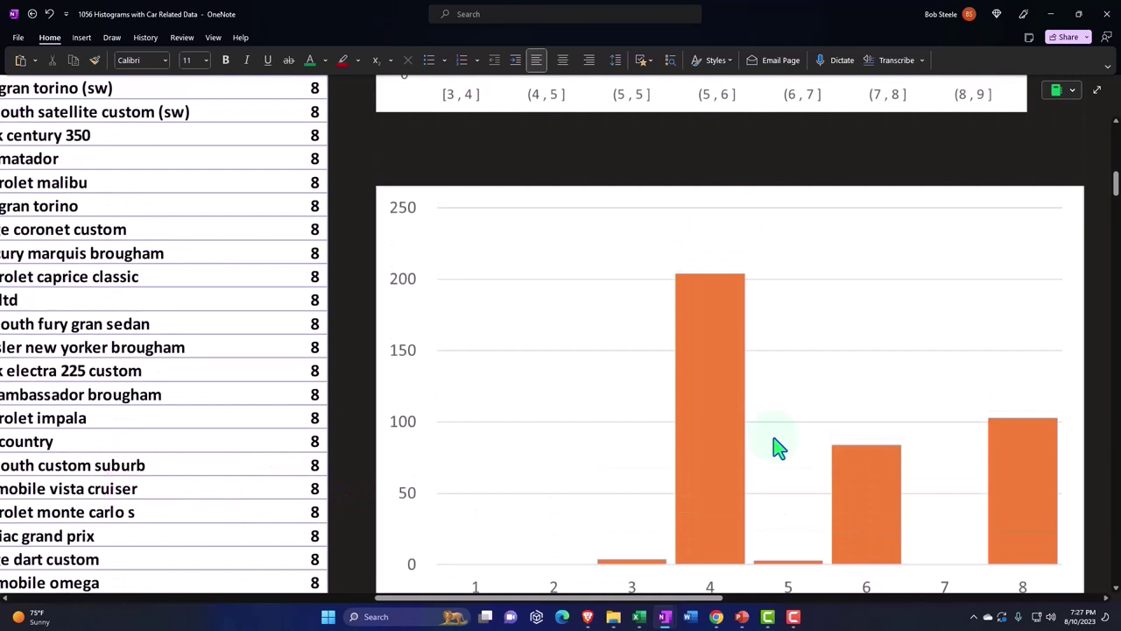
{"action": "scroll", "coordinate": [780, 447], "scroll_direction": "down", "scroll_amount": 2}
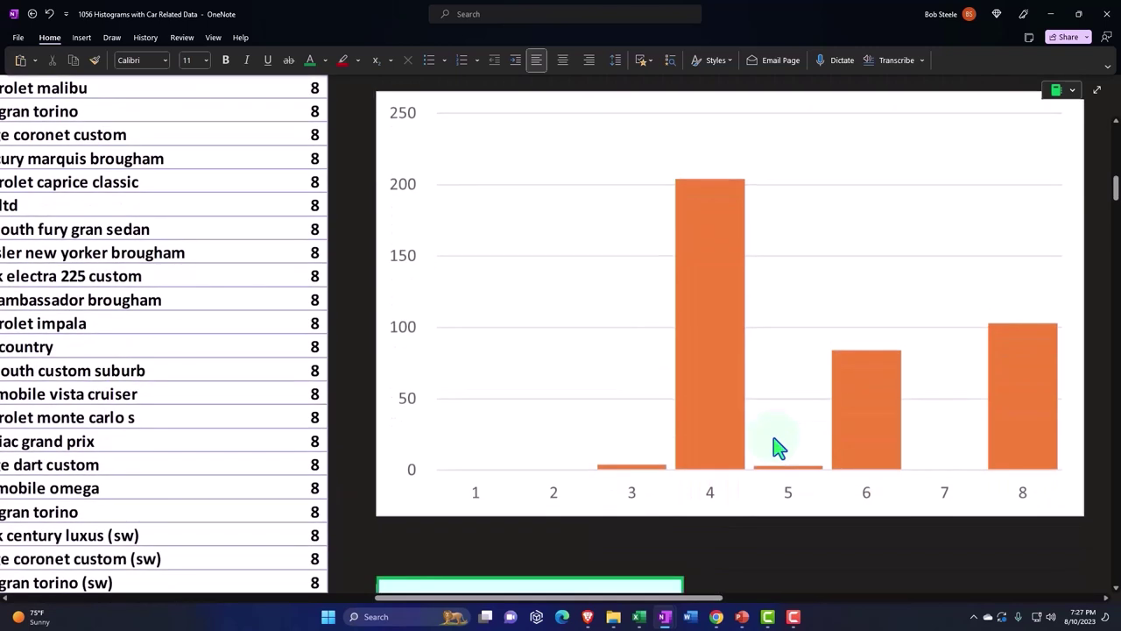
{"action": "scroll", "coordinate": [767, 470], "scroll_direction": "down", "scroll_amount": 4}
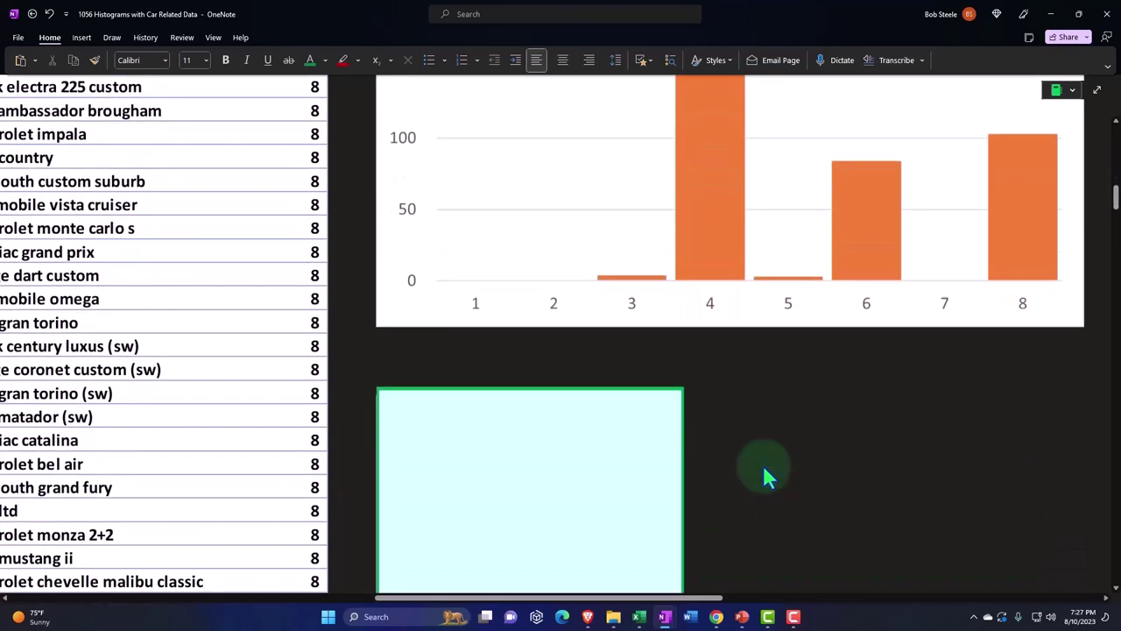
{"action": "scroll", "coordinate": [765, 470], "scroll_direction": "down", "scroll_amount": 2}
{"action": "left_click", "coordinate": [593, 429]}
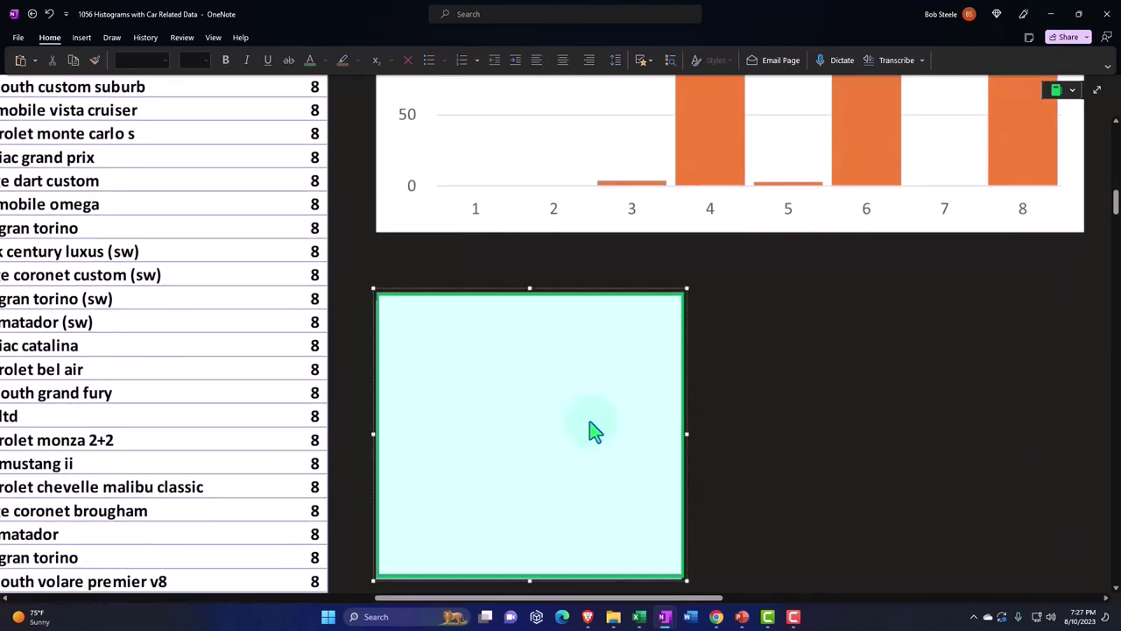
{"action": "key", "text": "ctrl+v"}
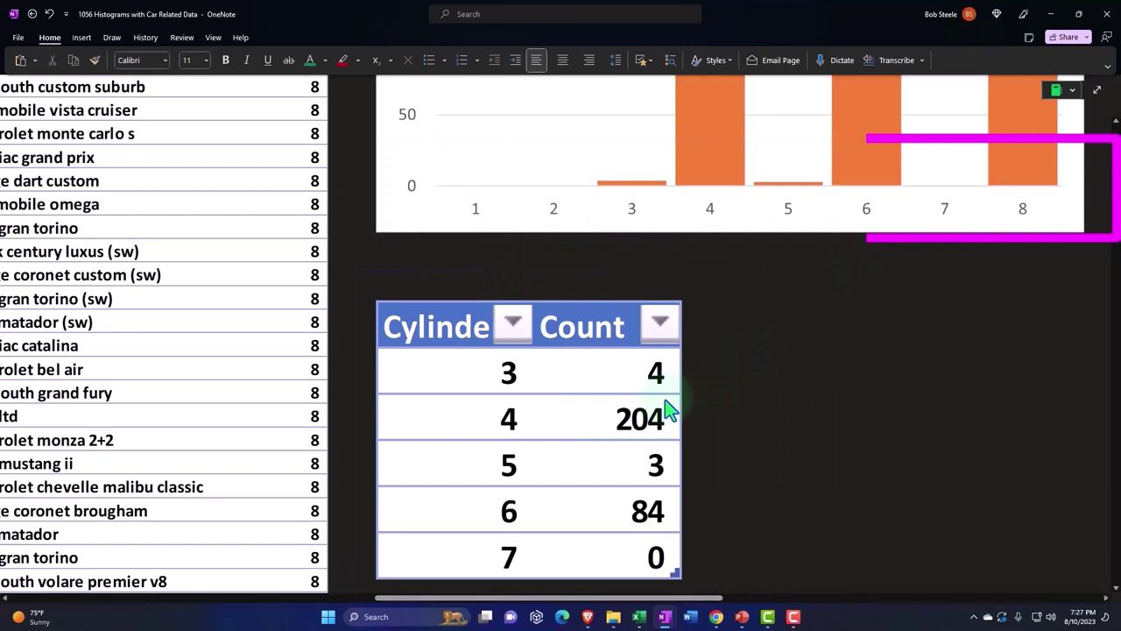
{"action": "scroll", "coordinate": [552, 433], "scroll_direction": "down", "scroll_amount": 2}
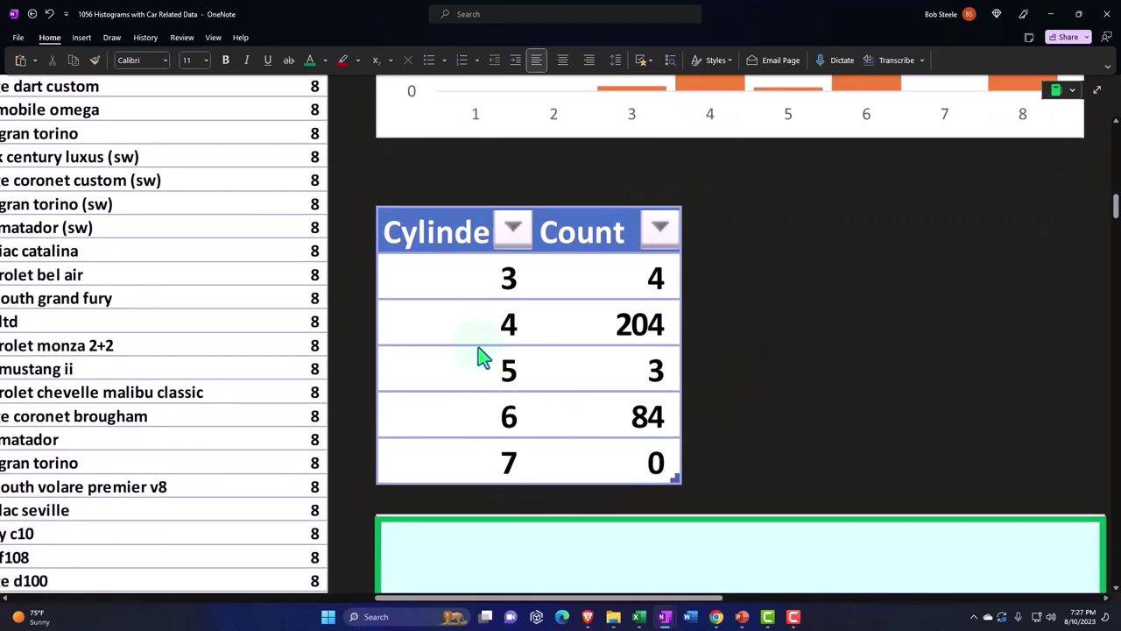
{"action": "scroll", "coordinate": [480, 357], "scroll_direction": "down", "scroll_amount": 4}
{"action": "left_click", "coordinate": [505, 403]}
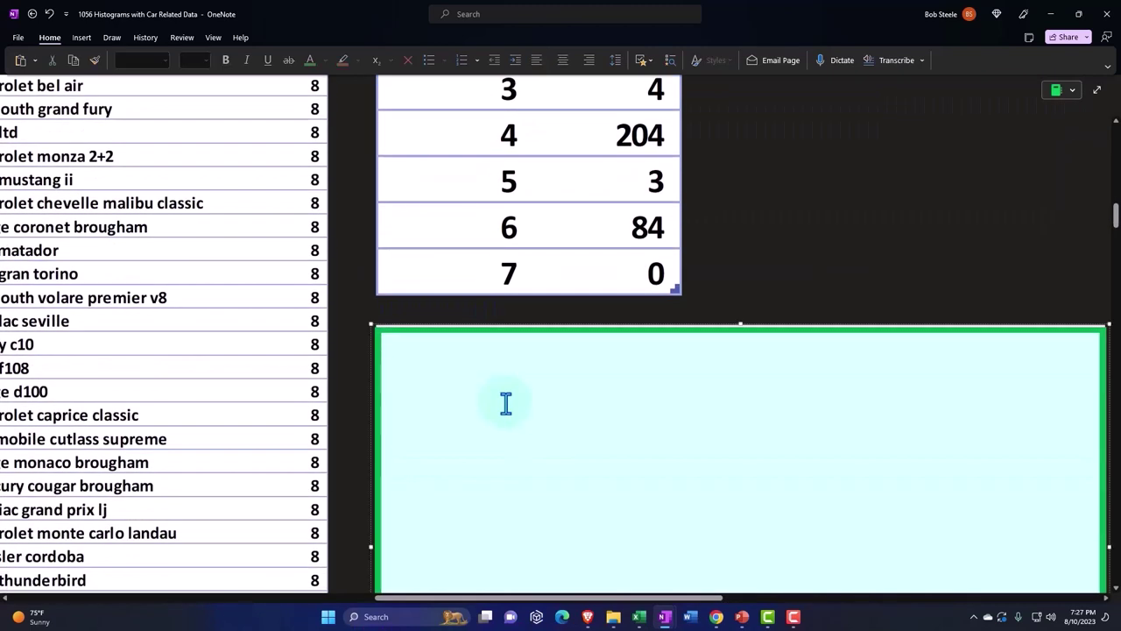
{"action": "scroll", "coordinate": [506, 403], "scroll_direction": "down", "scroll_amount": 6}
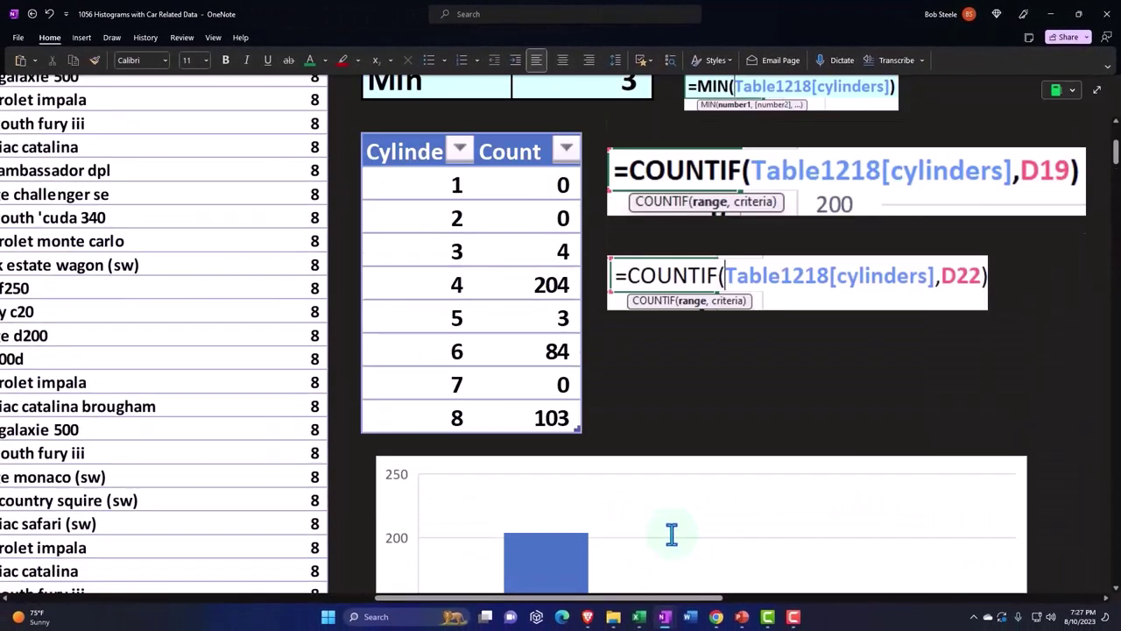
{"action": "scroll", "coordinate": [671, 534], "scroll_direction": "up", "scroll_amount": 3}
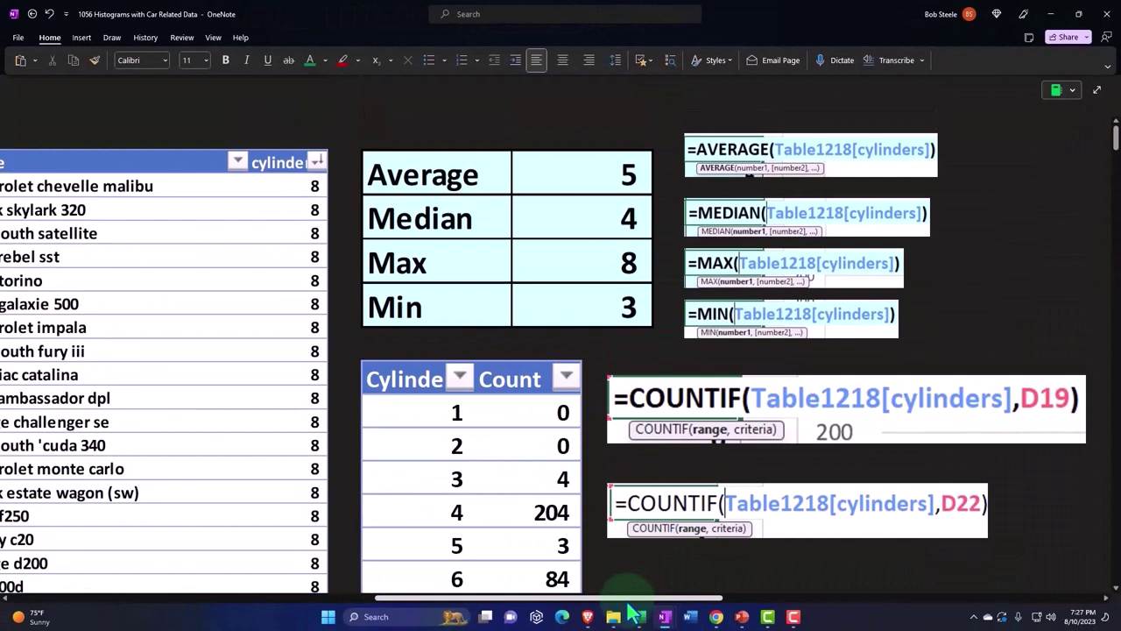
{"action": "left_click_drag", "start_coordinate": [648, 599], "coordinate": [866, 606]}
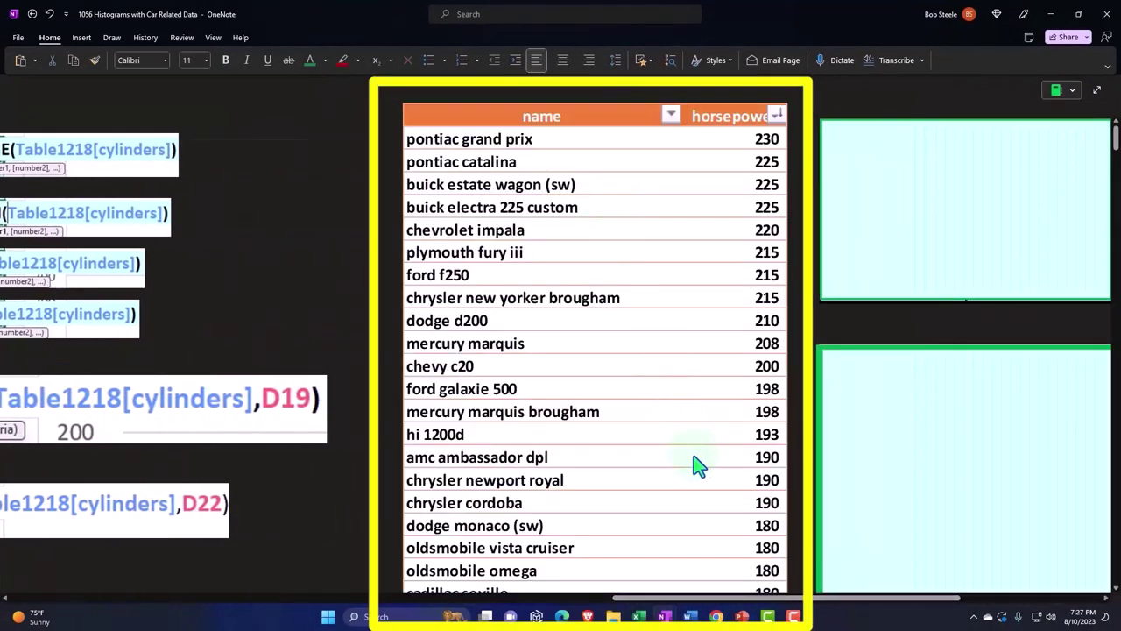
{"action": "left_click_drag", "start_coordinate": [671, 601], "coordinate": [797, 602]}
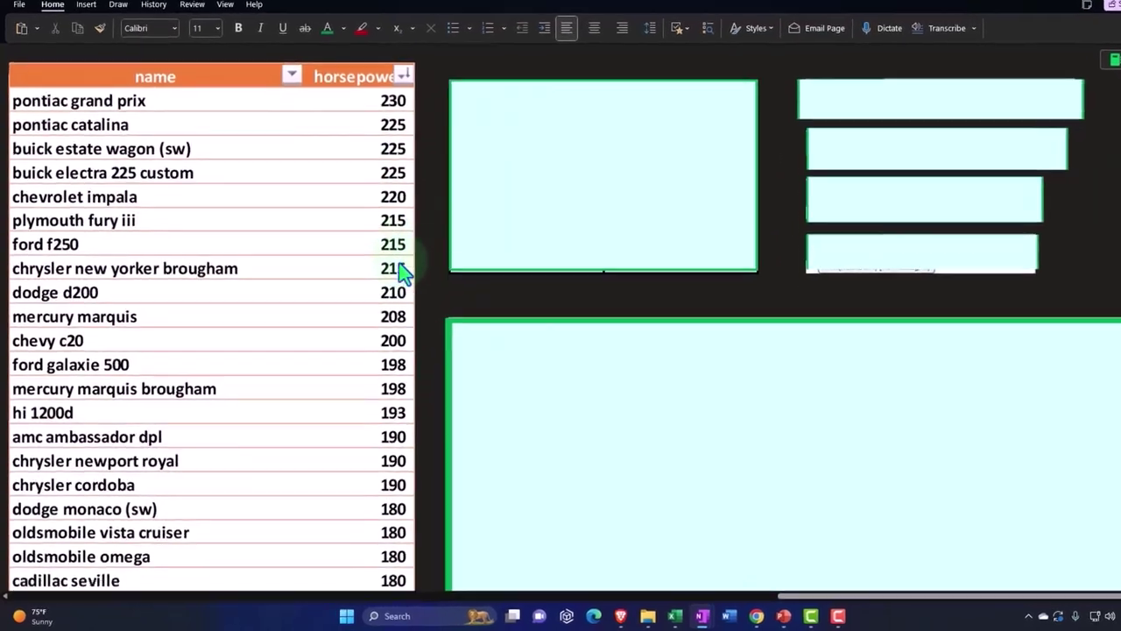
{"action": "scroll", "coordinate": [400, 273], "scroll_direction": "down", "scroll_amount": 8}
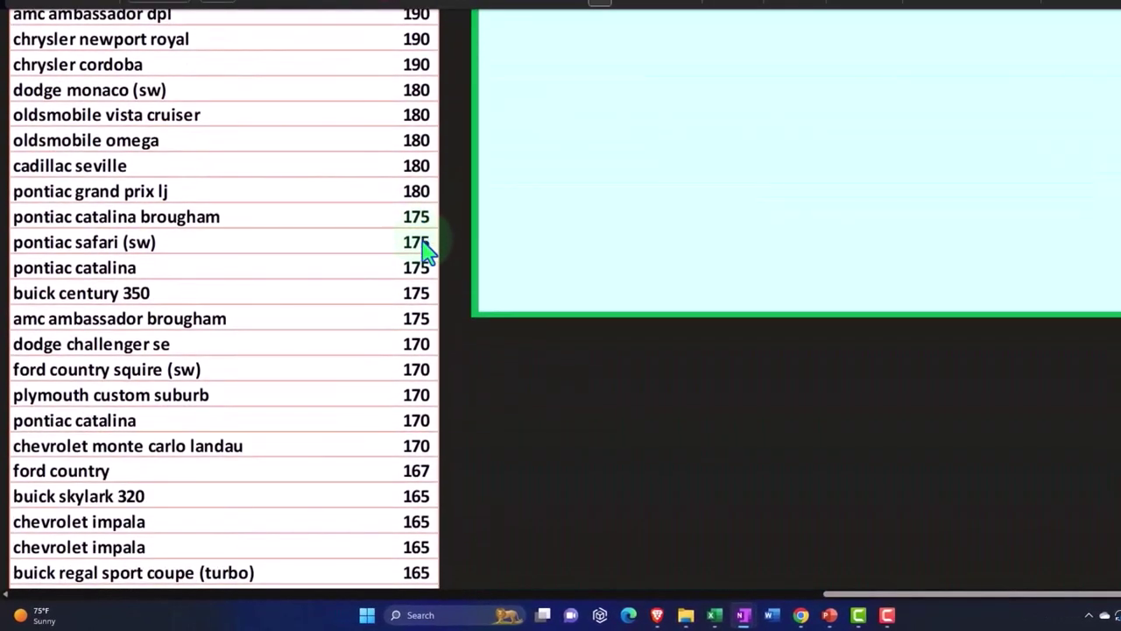
{"action": "scroll", "coordinate": [425, 252], "scroll_direction": "down", "scroll_amount": 4}
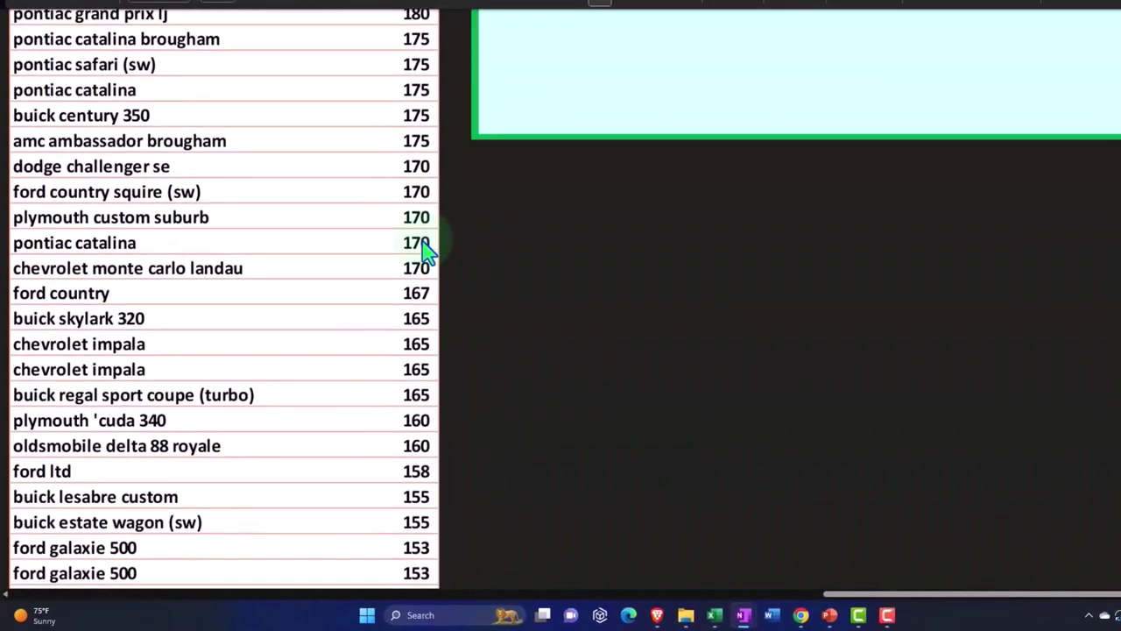
{"action": "scroll", "coordinate": [425, 251], "scroll_direction": "up", "scroll_amount": 8}
{"action": "scroll", "coordinate": [425, 252], "scroll_direction": "up", "scroll_amount": 2}
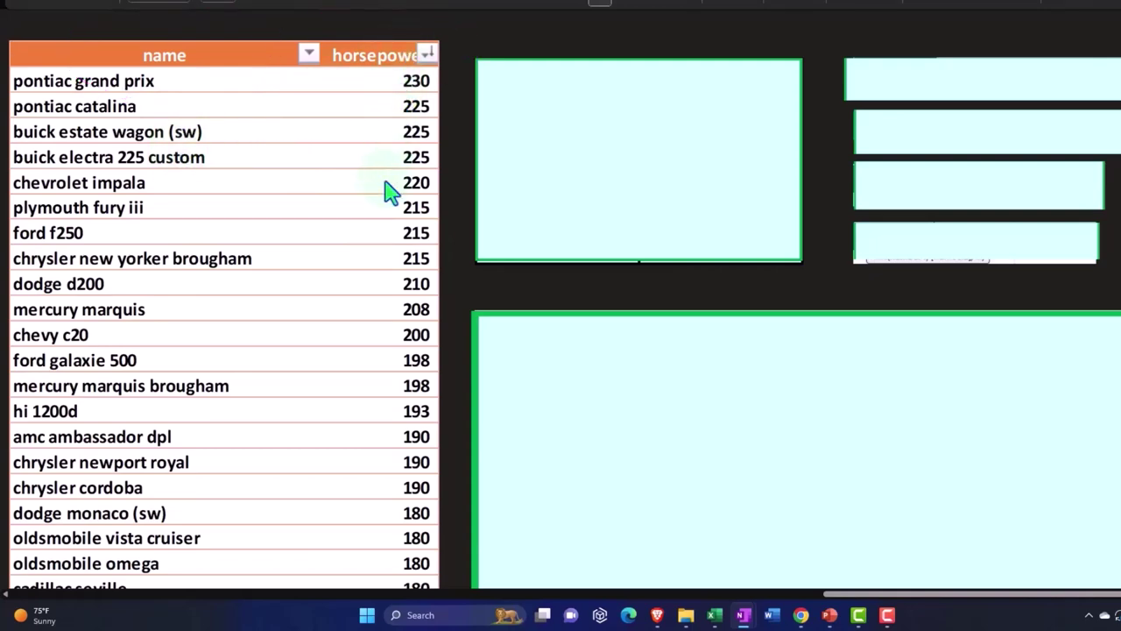
{"action": "scroll", "coordinate": [388, 191], "scroll_direction": "down", "scroll_amount": 11}
{"action": "scroll", "coordinate": [388, 195], "scroll_direction": "down", "scroll_amount": 20}
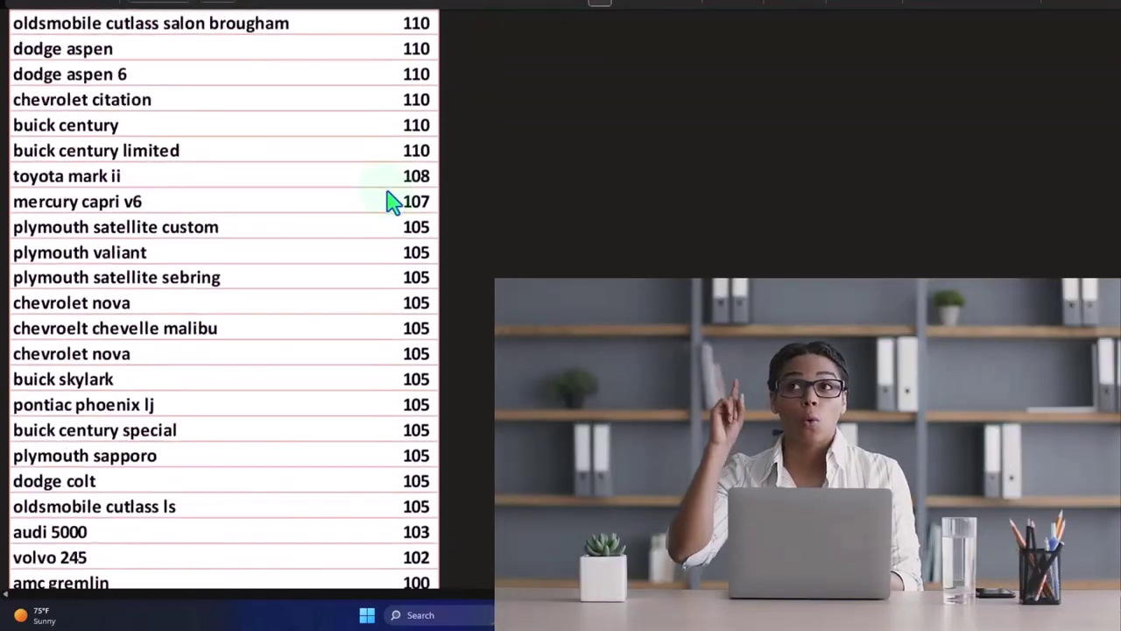
{"action": "scroll", "coordinate": [393, 200], "scroll_direction": "up", "scroll_amount": 20}
- Uncover horsepower Average 104 and Median 94 along with their AVERAGE and MEDIAN formulas
{"action": "scroll", "coordinate": [412, 241], "scroll_direction": "up", "scroll_amount": 2}
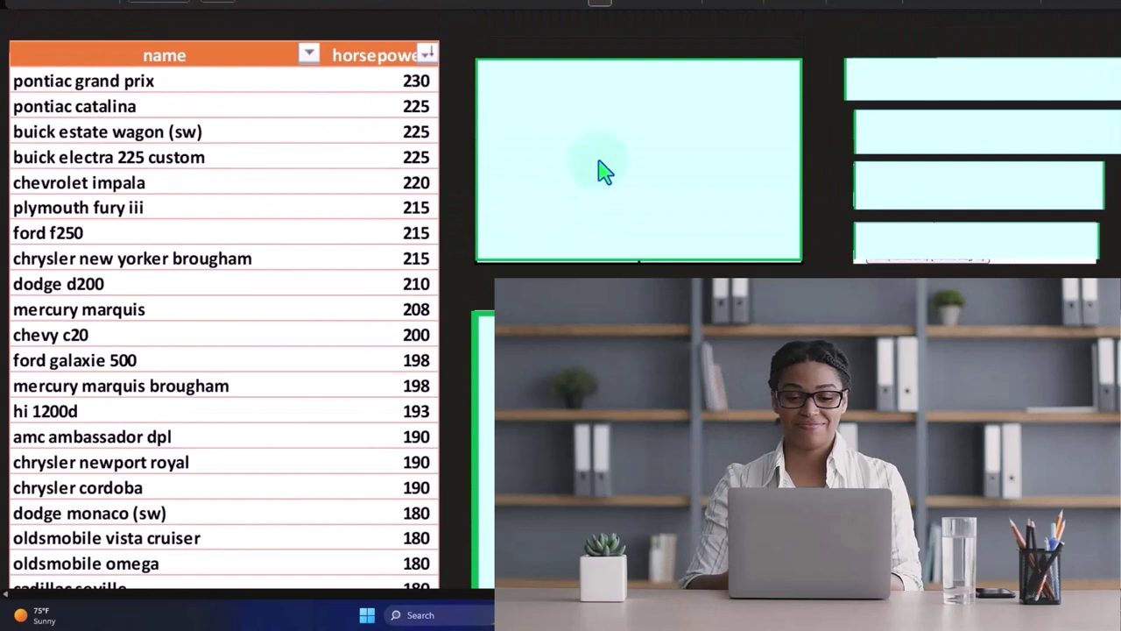
{"action": "left_click", "coordinate": [601, 170]}
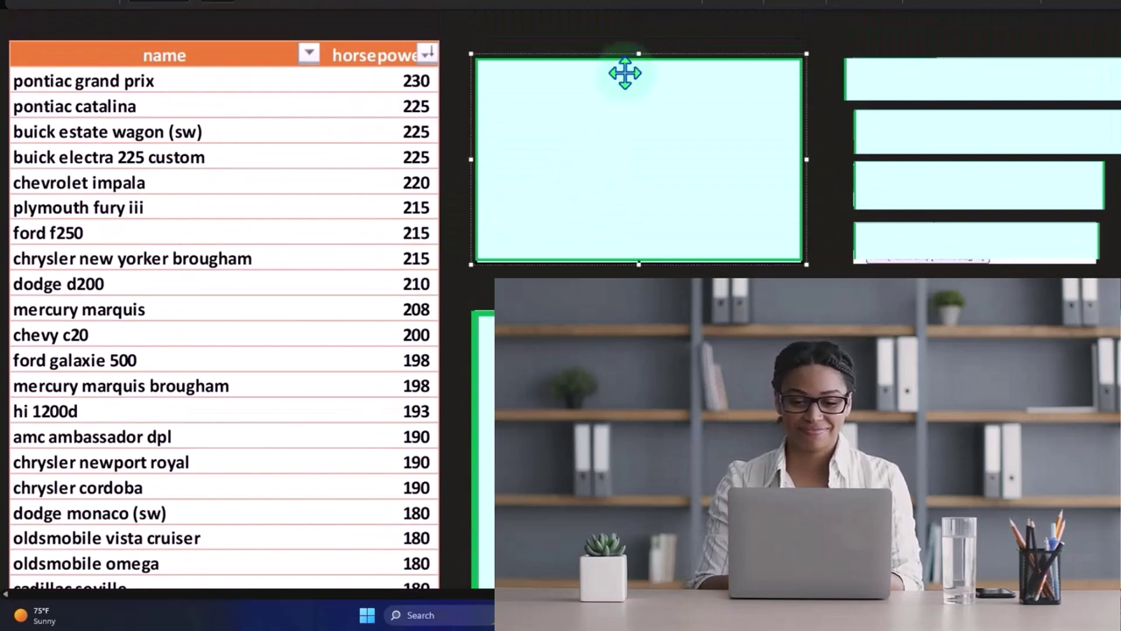
{"action": "left_click_drag", "start_coordinate": [638, 53], "coordinate": [639, 93]}
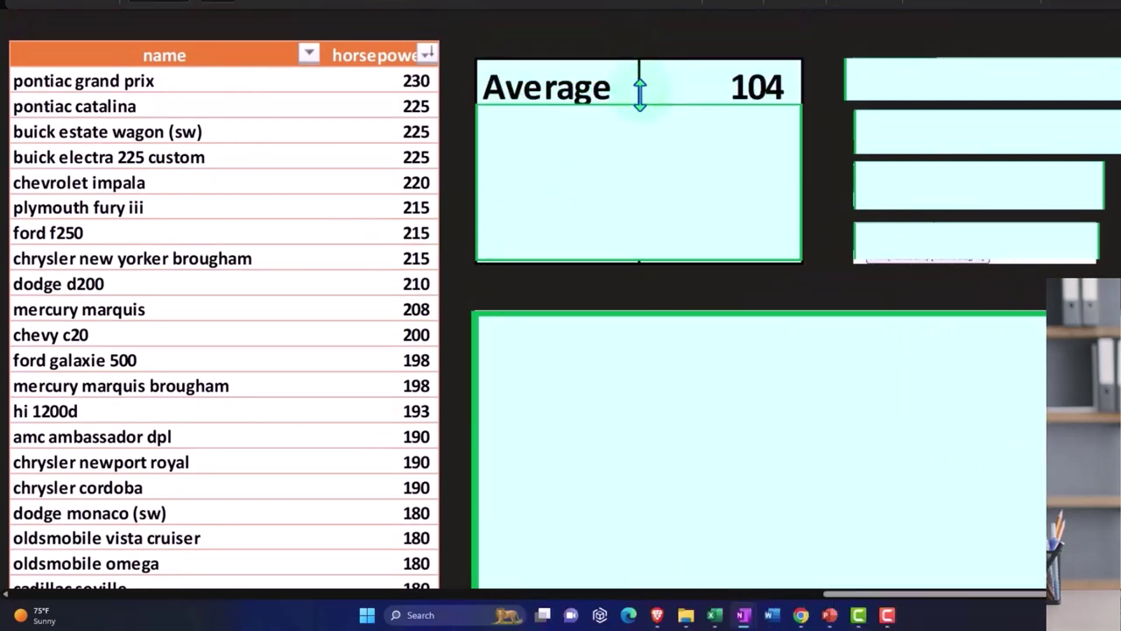
{"action": "left_click", "coordinate": [913, 79]}
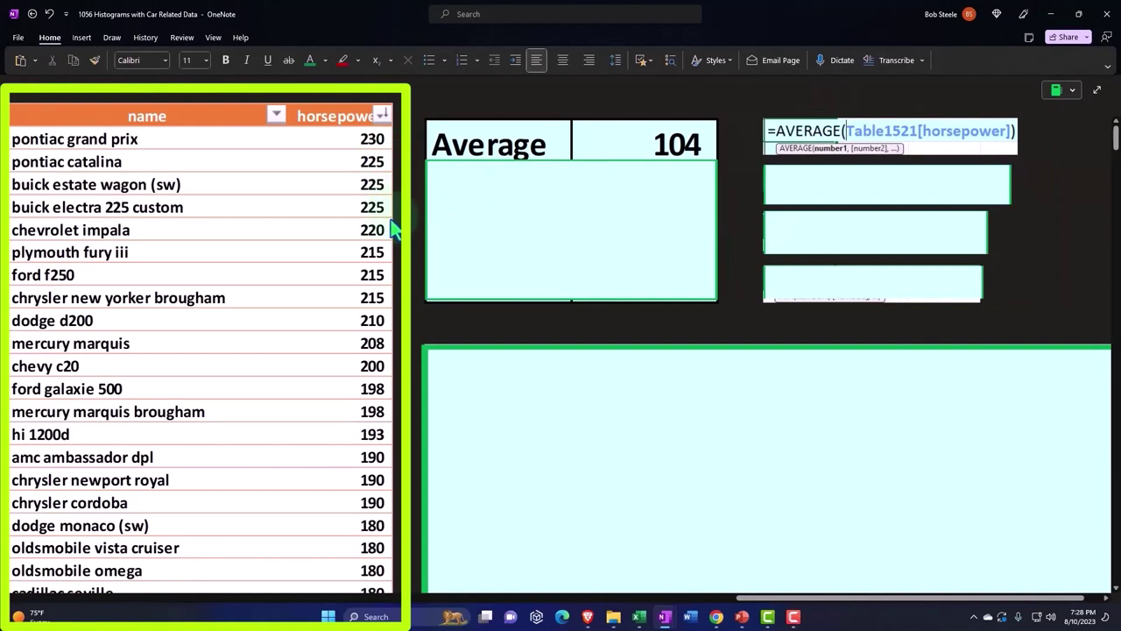
{"action": "left_click_drag", "start_coordinate": [571, 163], "coordinate": [571, 202]}
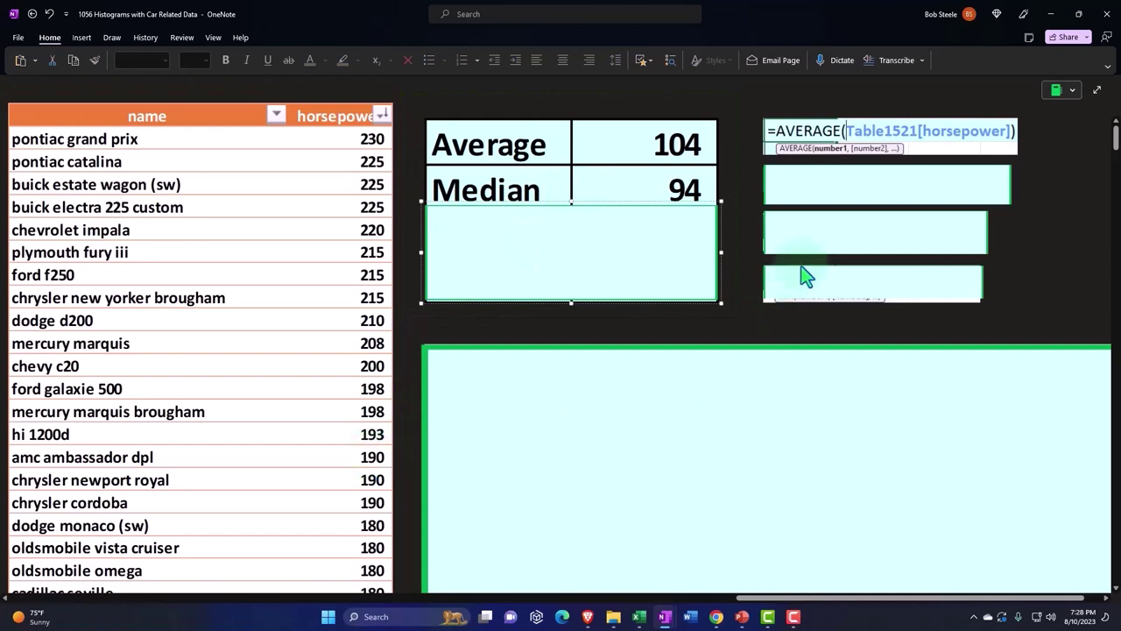
{"action": "left_click", "coordinate": [815, 191]}
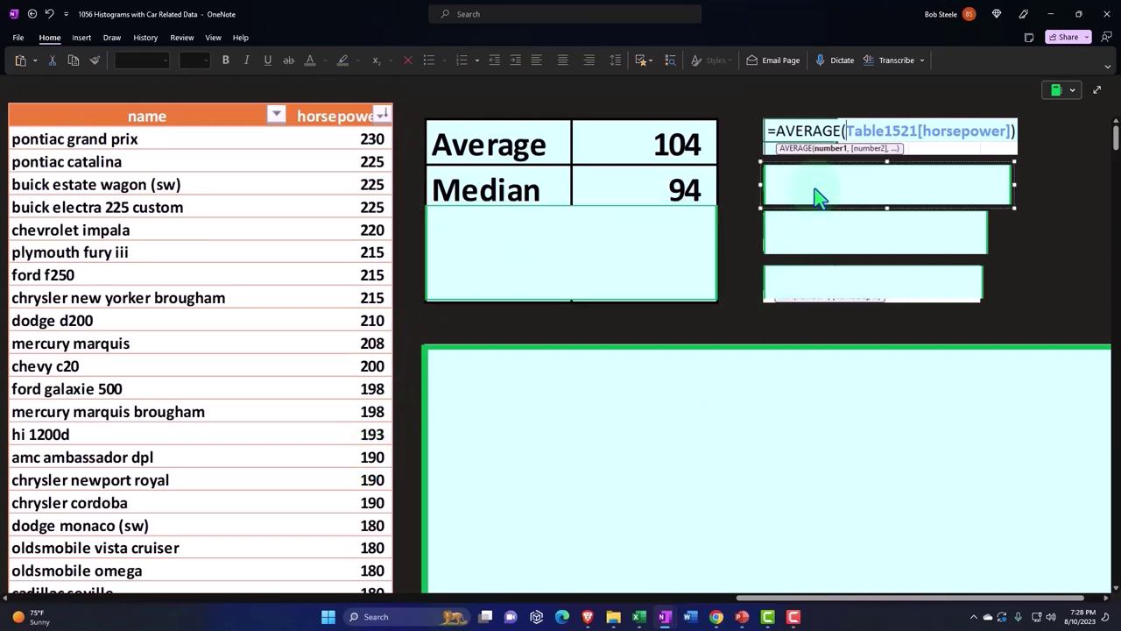
{"action": "key", "text": "Delete"}
- Uncover horsepower Max 230 and Min 46 along with their MAX and MIN formulas
{"action": "left_click", "coordinate": [591, 240]}
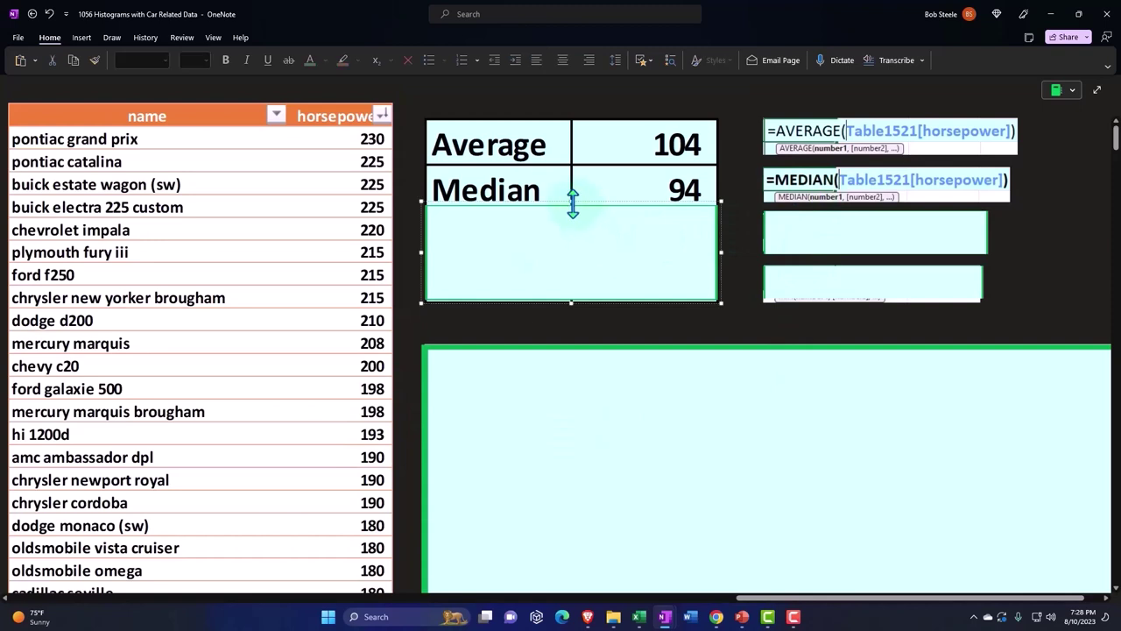
{"action": "left_click_drag", "start_coordinate": [571, 201], "coordinate": [573, 251]}
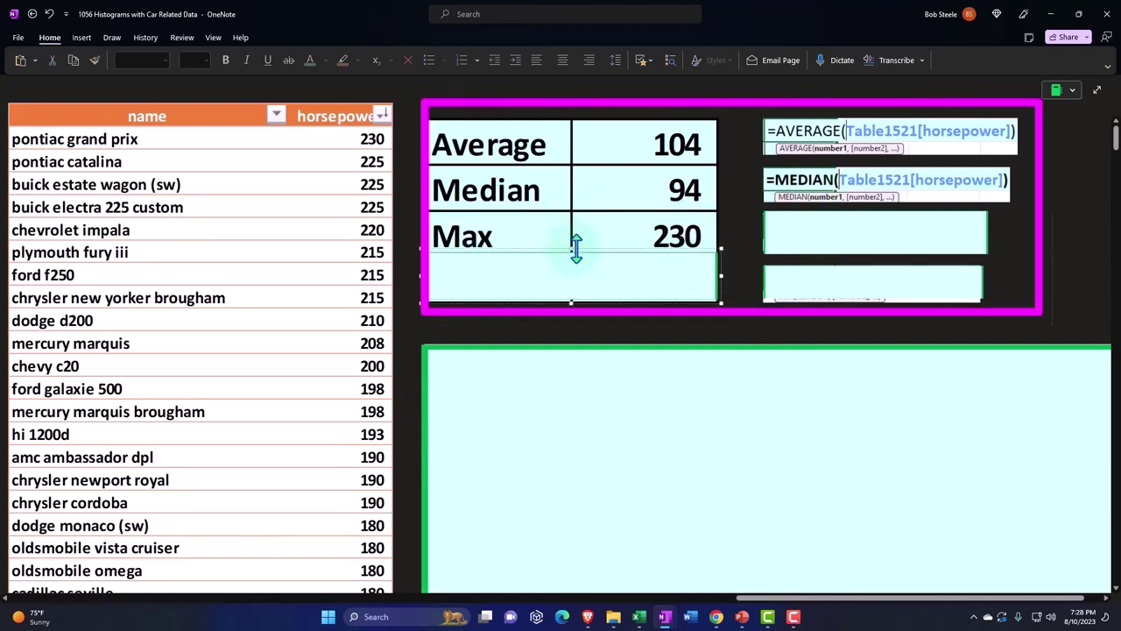
{"action": "left_click", "coordinate": [801, 234]}
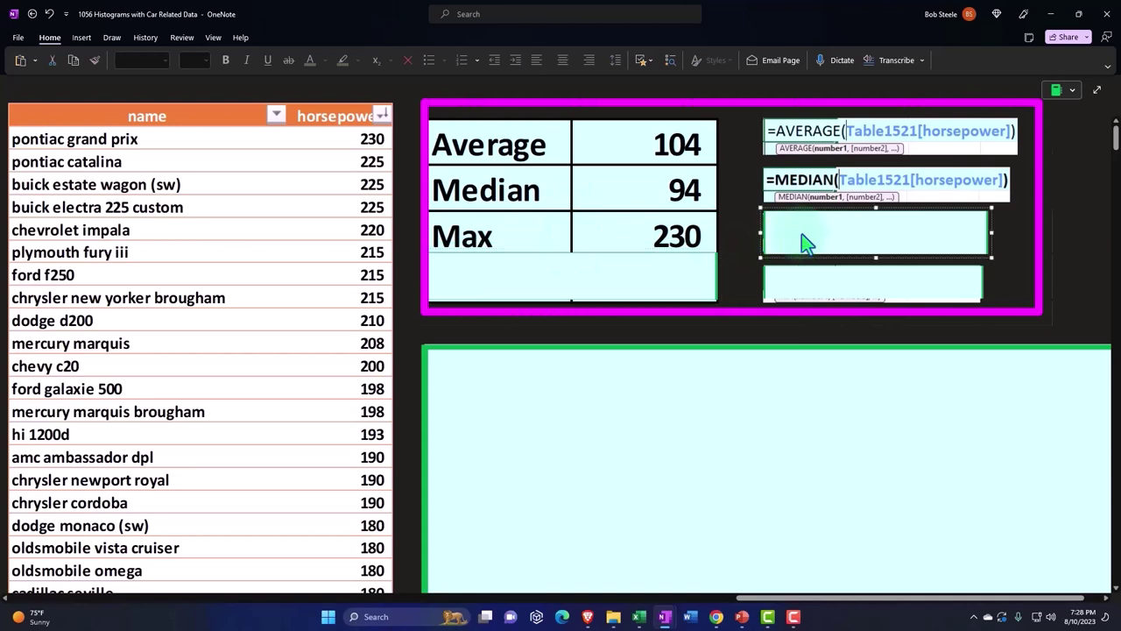
{"action": "key", "text": "Delete"}
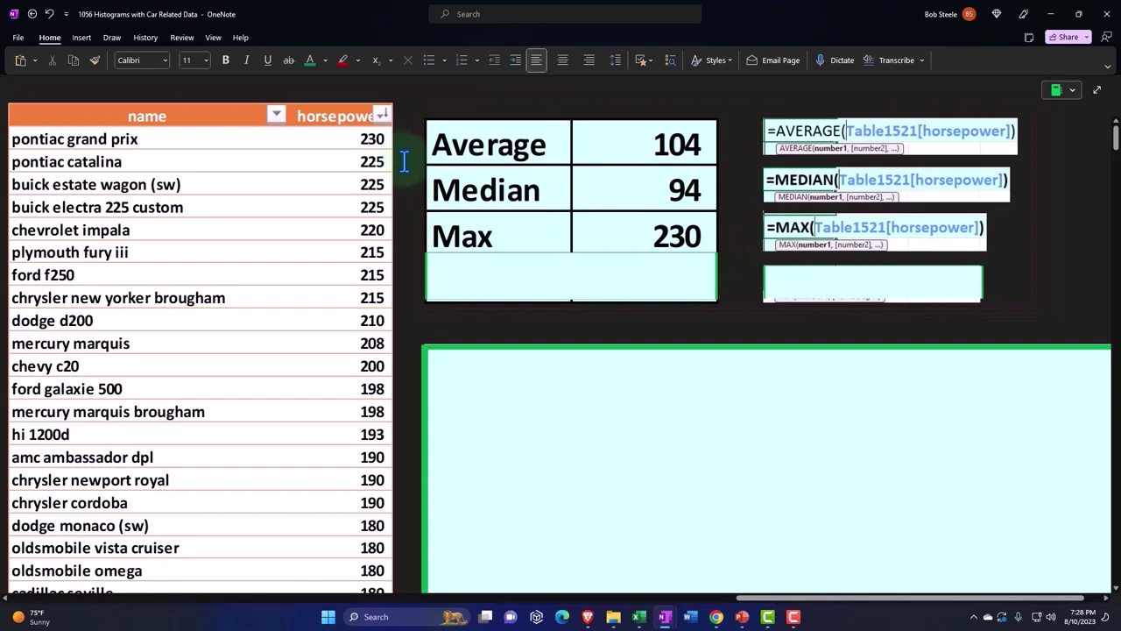
{"action": "left_click", "coordinate": [471, 267]}
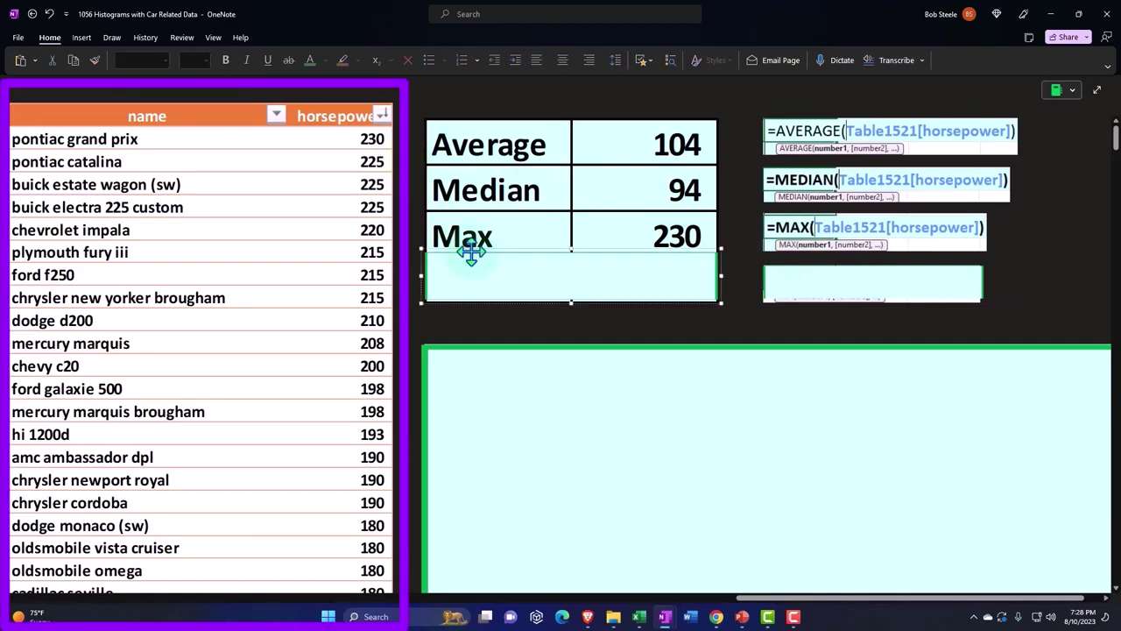
{"action": "left_click", "coordinate": [819, 285]}
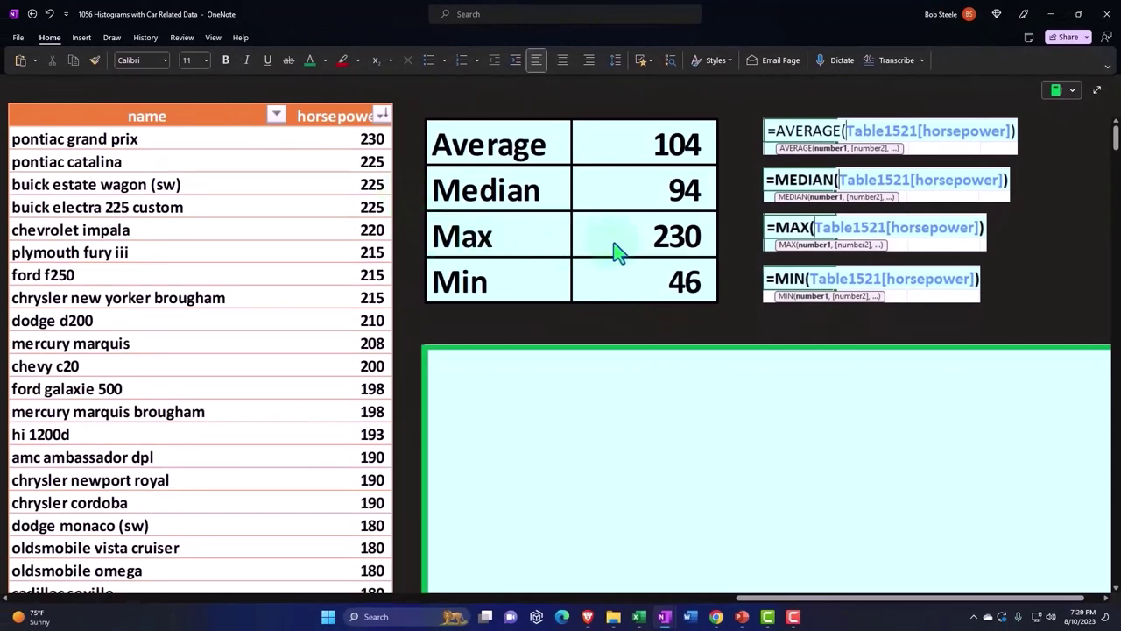
{"action": "left_click", "coordinate": [639, 281]}
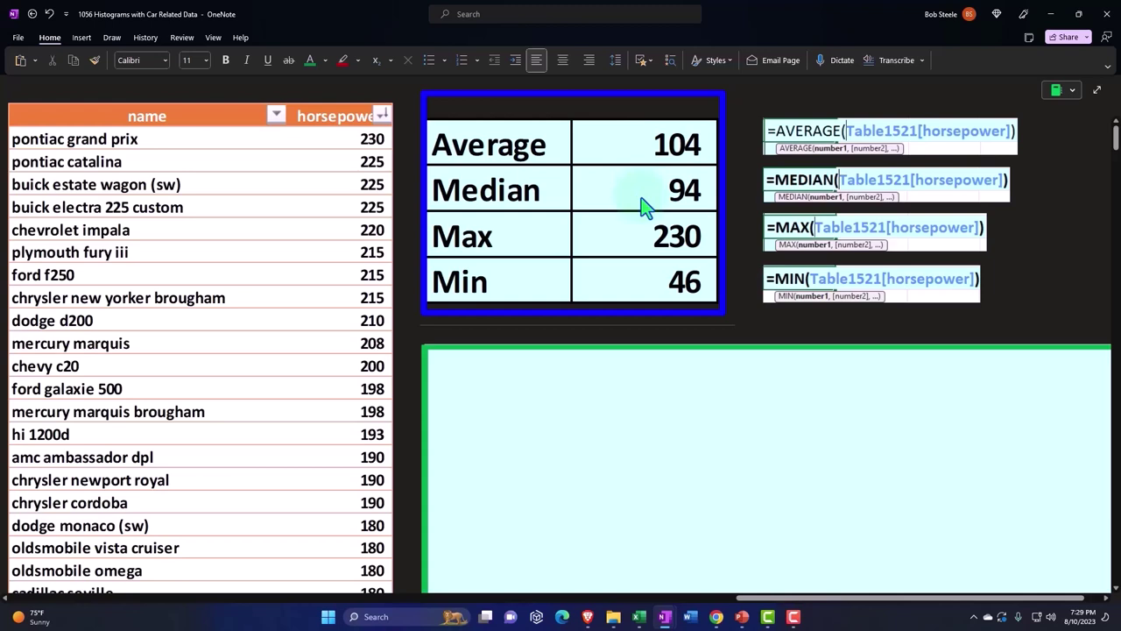
{"action": "key", "text": "Escape"}
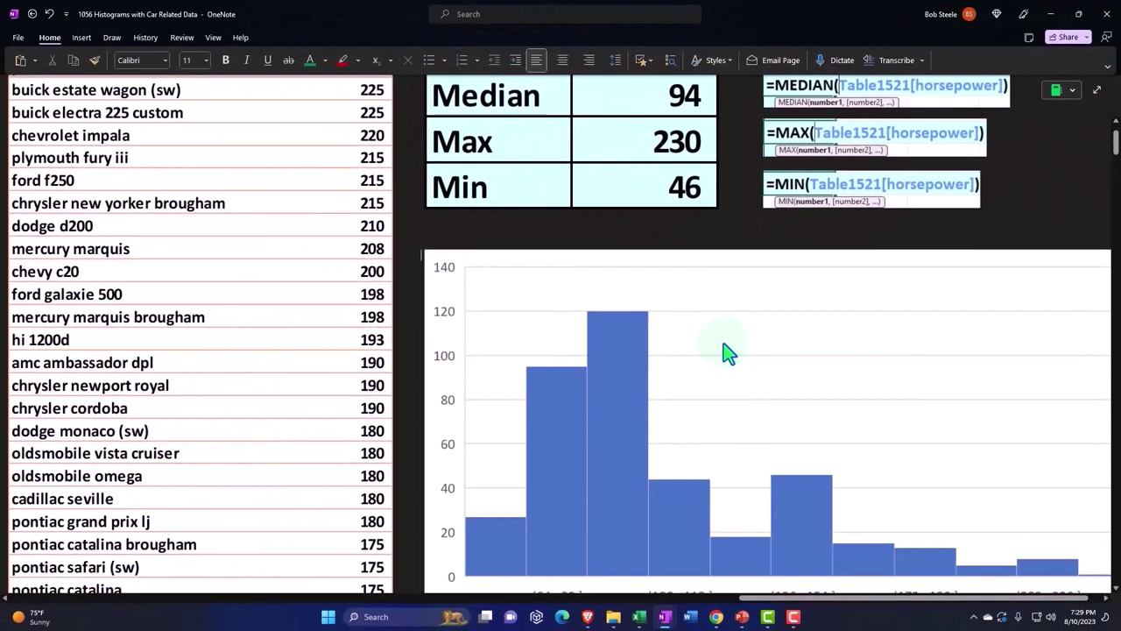
{"action": "scroll", "coordinate": [771, 488], "scroll_direction": "down", "scroll_amount": 3}
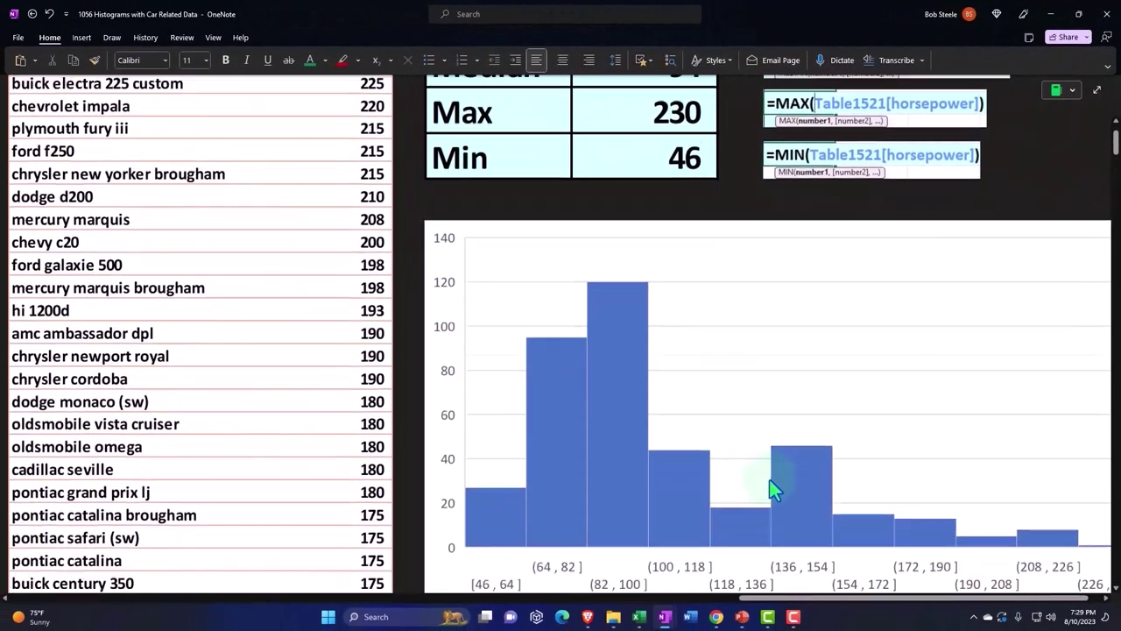
- Uncover the horsepower histogram and review its bins from [46,64] to (226,244], peaking near 120 at (82,100]
{"action": "left_click_drag", "start_coordinate": [804, 598], "coordinate": [814, 604]}
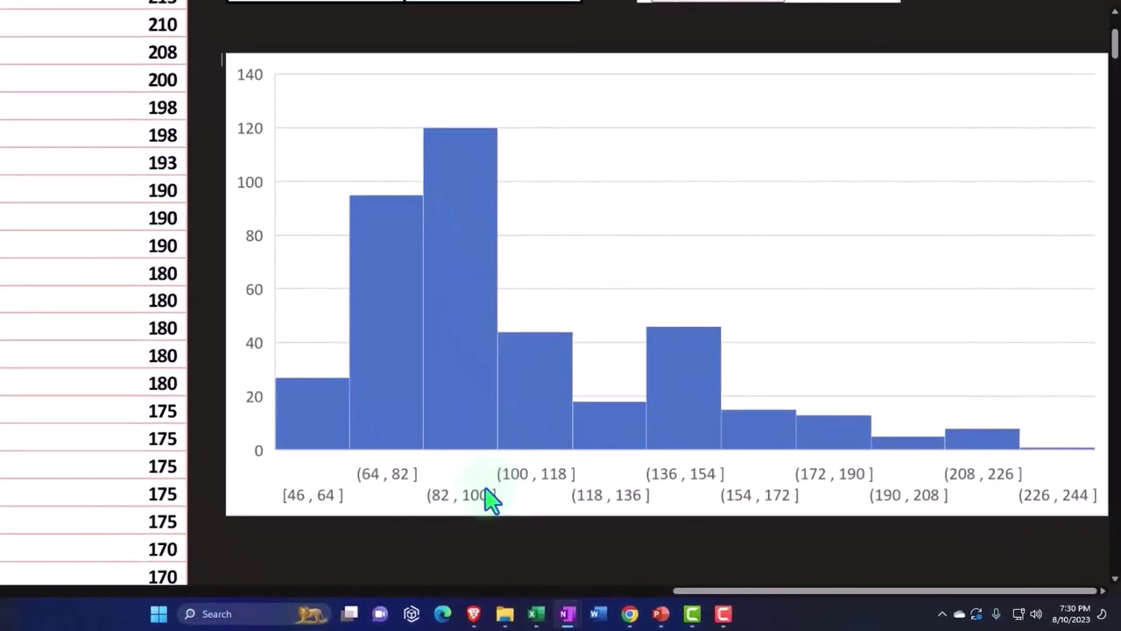
{"action": "scroll", "coordinate": [477, 494], "scroll_direction": "up", "scroll_amount": 3}
{"action": "scroll", "coordinate": [475, 496], "scroll_direction": "down", "scroll_amount": 3}
{"action": "scroll", "coordinate": [476, 496], "scroll_direction": "up", "scroll_amount": 3}
{"action": "scroll", "coordinate": [476, 496], "scroll_direction": "down", "scroll_amount": 3}
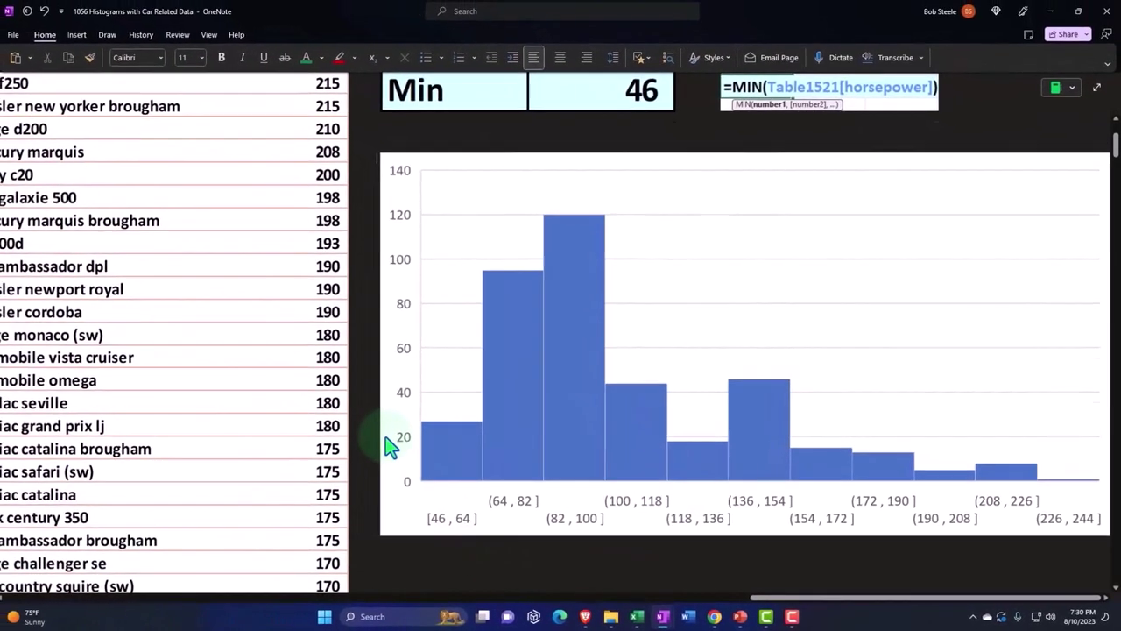
{"action": "scroll", "coordinate": [333, 351], "scroll_direction": "up", "scroll_amount": 3}
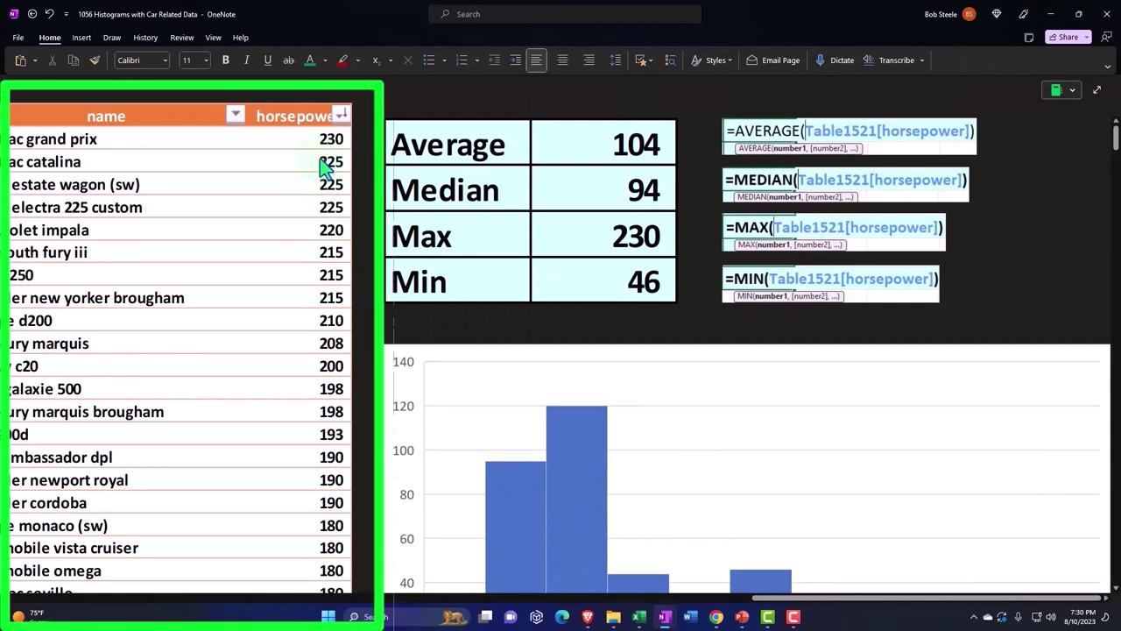
{"action": "scroll", "coordinate": [353, 219], "scroll_direction": "down", "scroll_amount": 5}
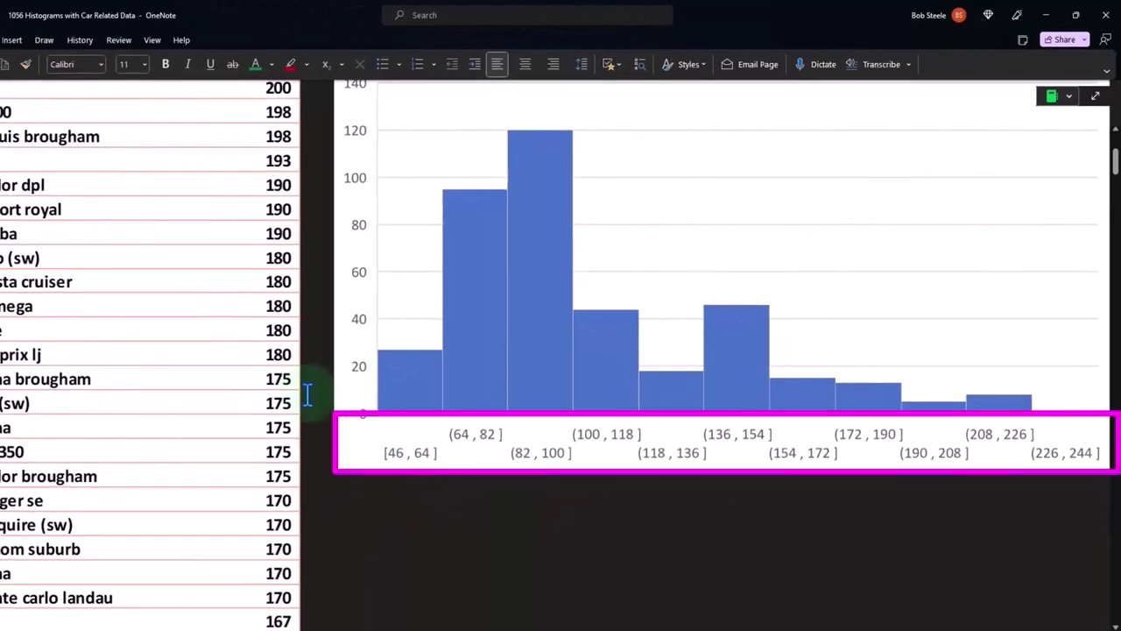
{"action": "scroll", "coordinate": [307, 394], "scroll_direction": "up", "scroll_amount": 5}
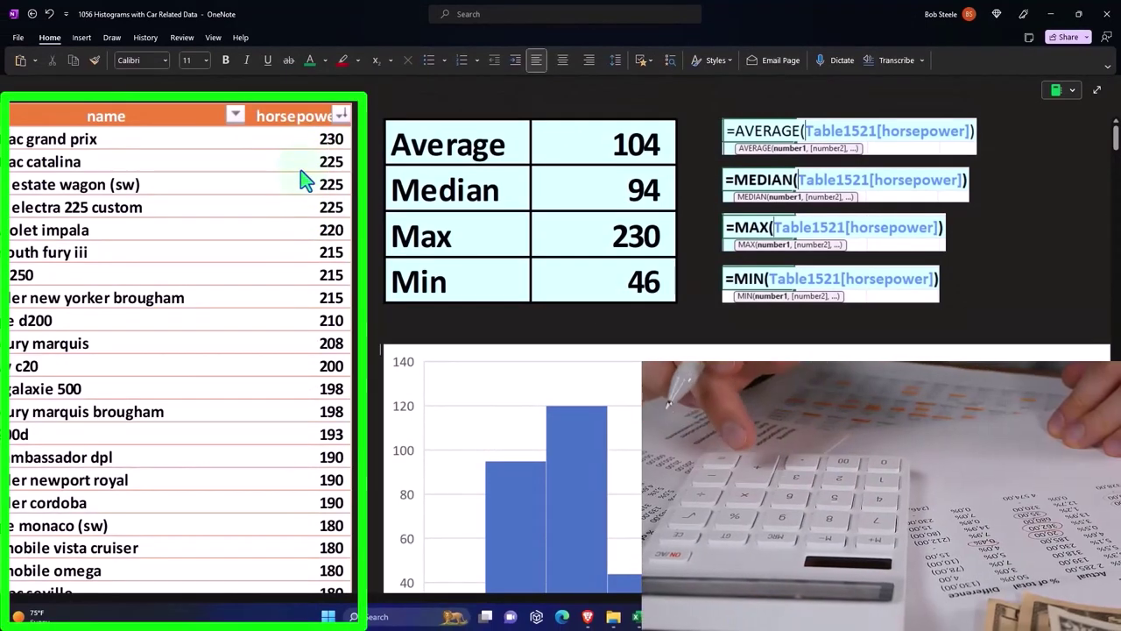
{"action": "scroll", "coordinate": [300, 184], "scroll_direction": "down", "scroll_amount": 5}
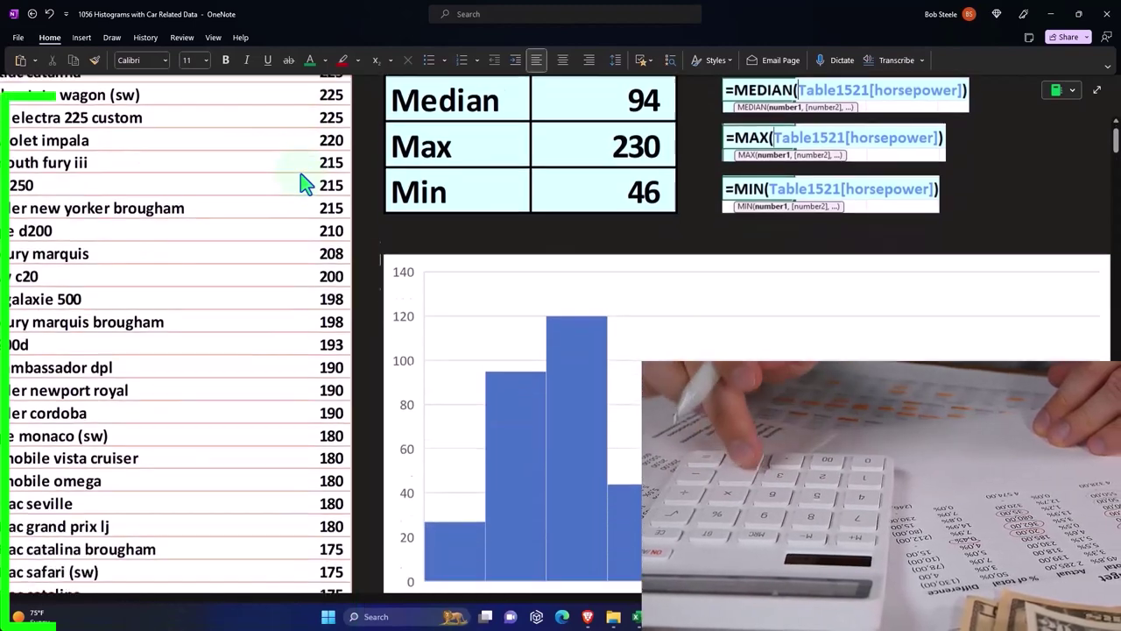
{"action": "scroll", "coordinate": [300, 184], "scroll_direction": "down", "scroll_amount": 1}
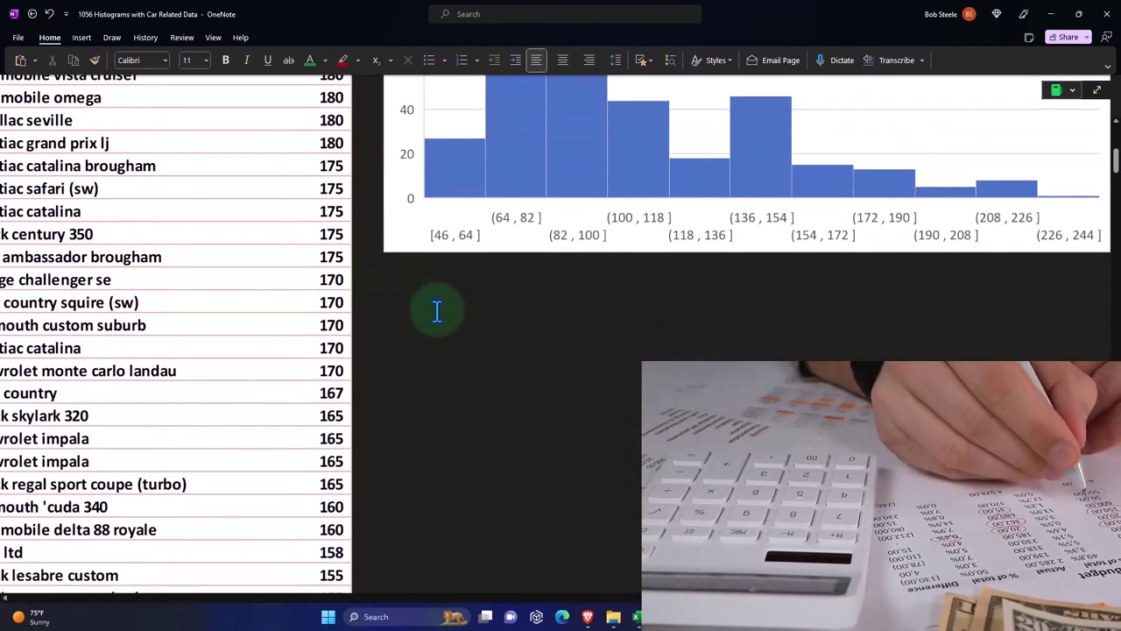